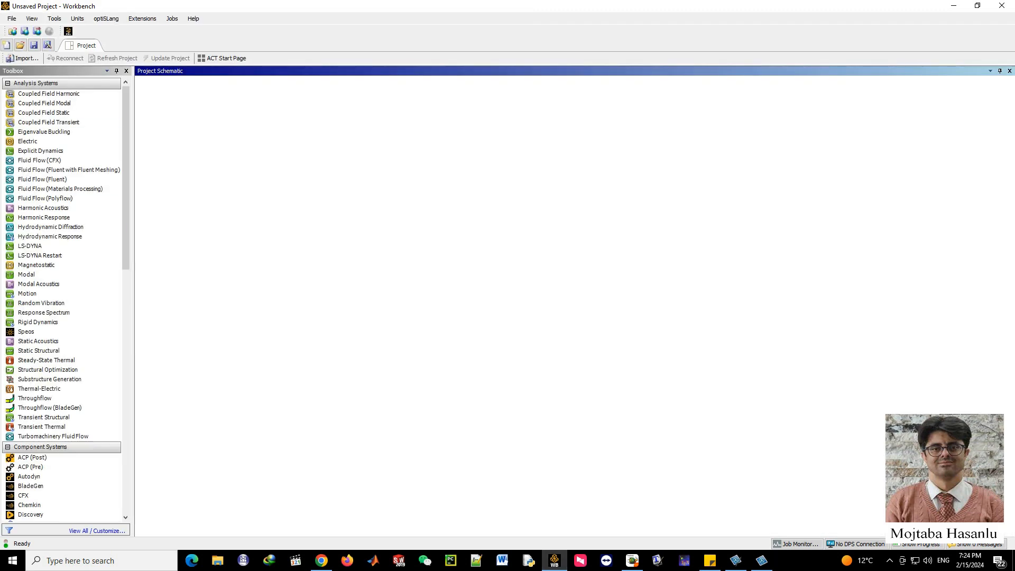
Step: Open the existing project main from its folder on the Desktop and dismiss the missing-files warning
{"action": "left_click", "coordinate": [20, 44]}
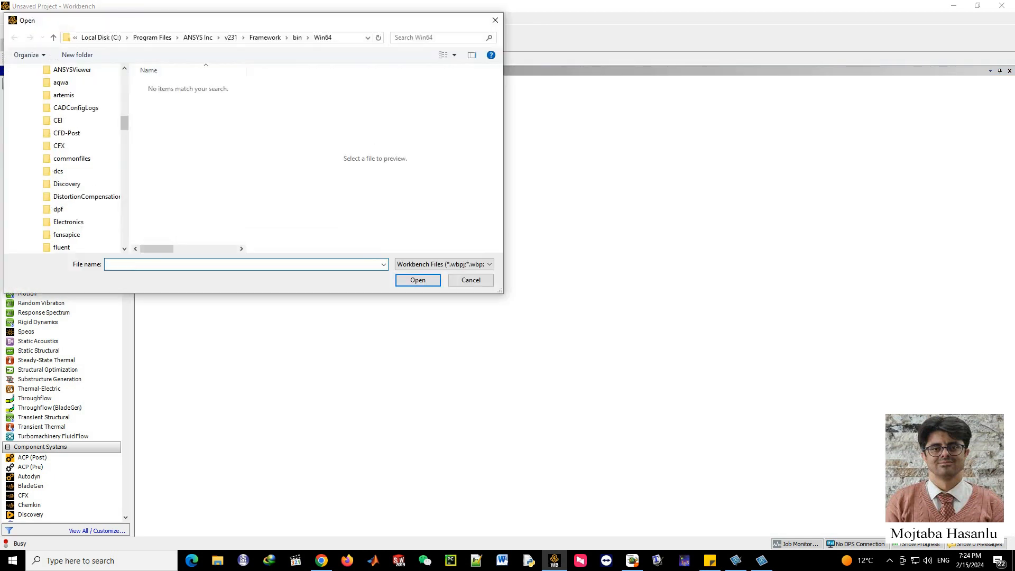
{"action": "left_click_drag", "start_coordinate": [124, 98], "coordinate": [124, 78]}
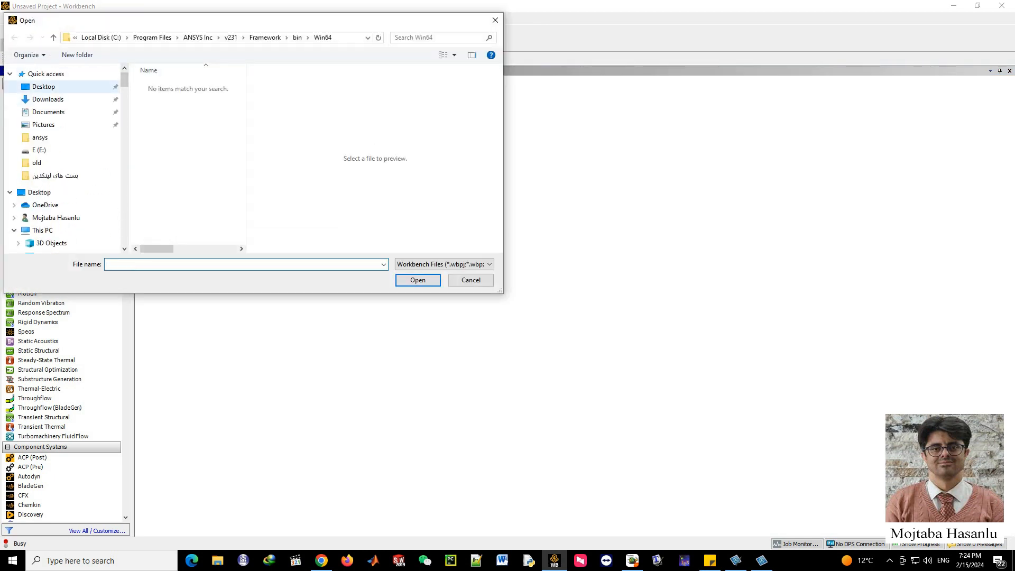
{"action": "left_click", "coordinate": [45, 87]}
{"action": "double_click", "coordinate": [158, 85]}
{"action": "double_click", "coordinate": [158, 107]}
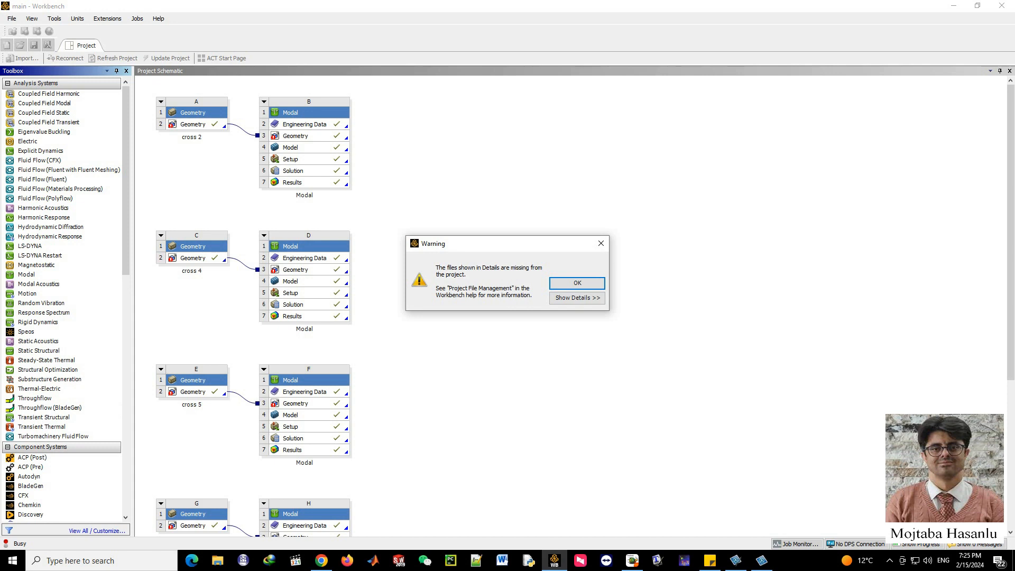
{"action": "left_click", "coordinate": [601, 243]}
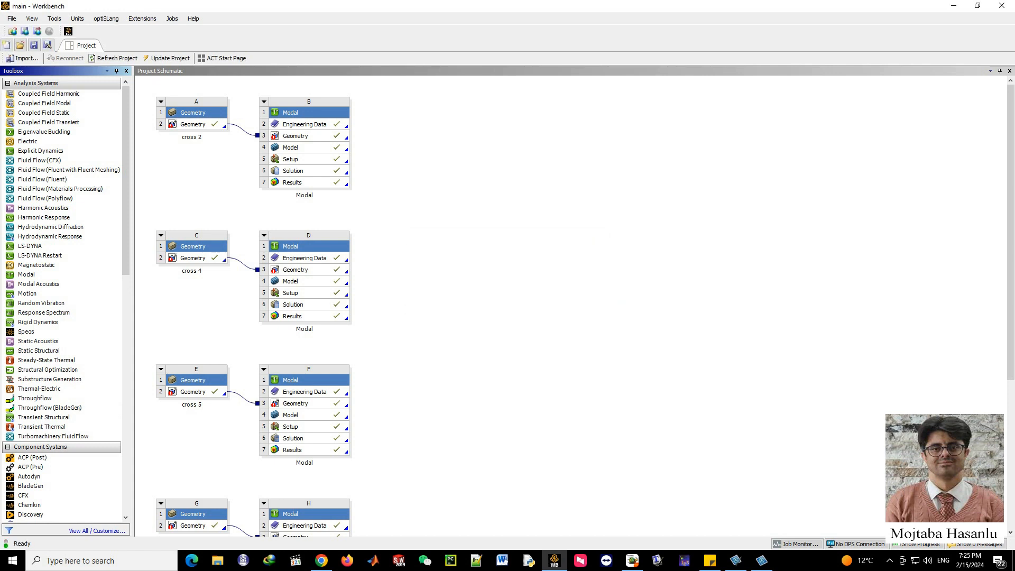
Step: Open the Setup of the cross 2 Modal system and animate its first-mode Total Deformation result
{"action": "double_click", "coordinate": [298, 159]}
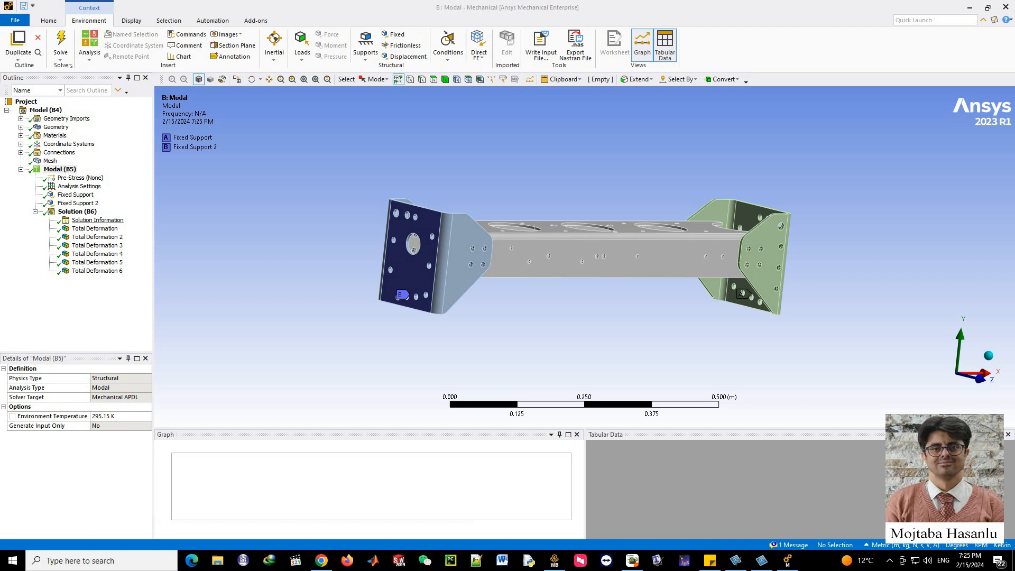
{"action": "left_click", "coordinate": [95, 229]}
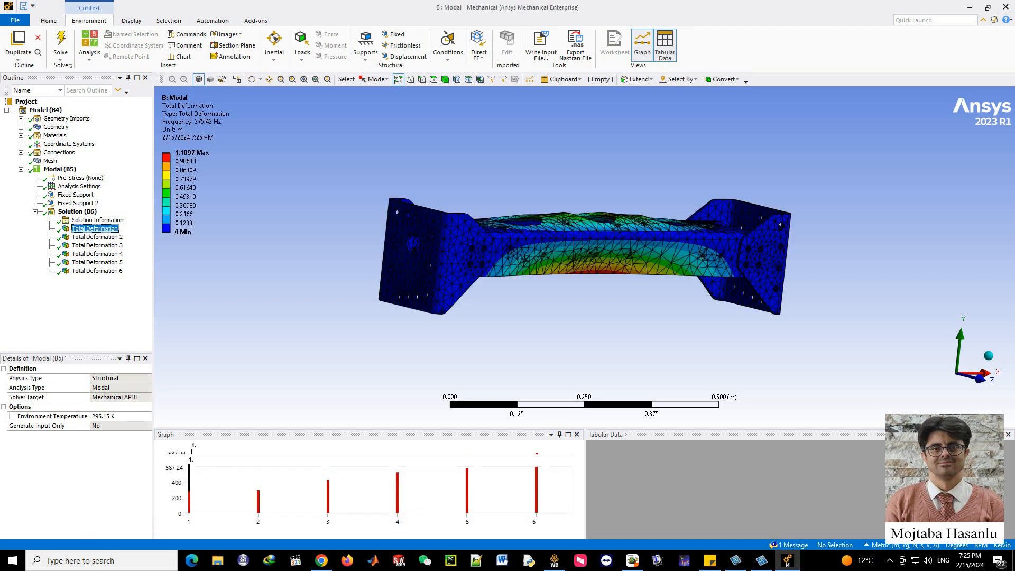
{"action": "middle_click_drag", "start_coordinate": [528, 222], "coordinate": [529, 291]}
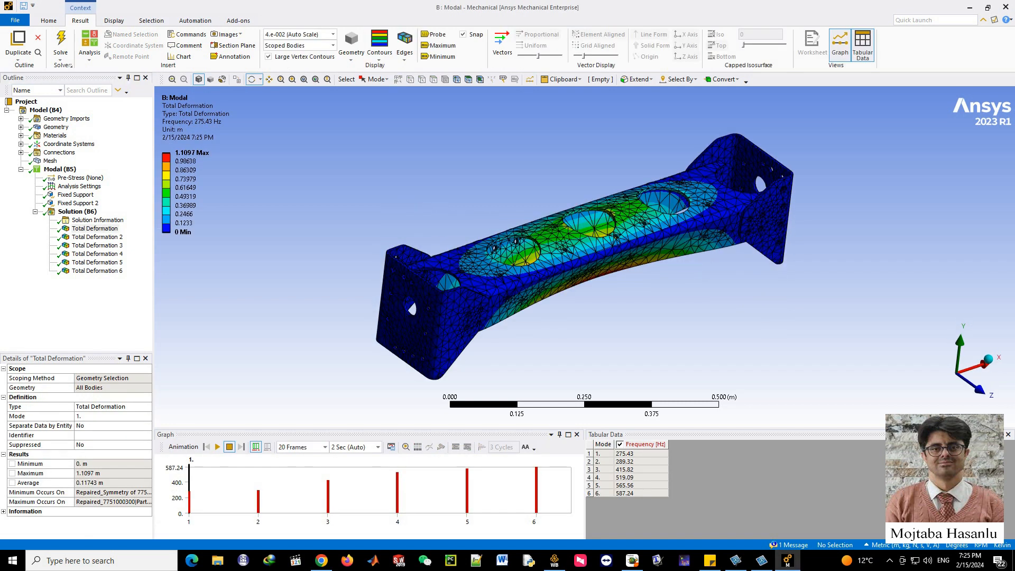
{"action": "left_click", "coordinate": [217, 447]}
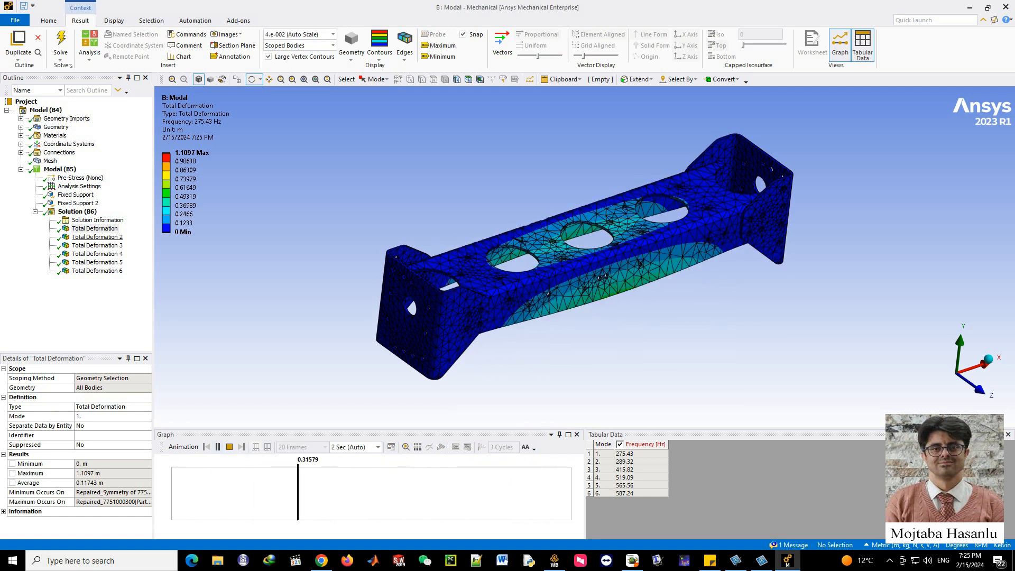
Step: Animate the Total Deformation 2 and Total Deformation 3 mode shapes of the cross 2 model
{"action": "left_click", "coordinate": [97, 237]}
{"action": "left_click", "coordinate": [217, 447]}
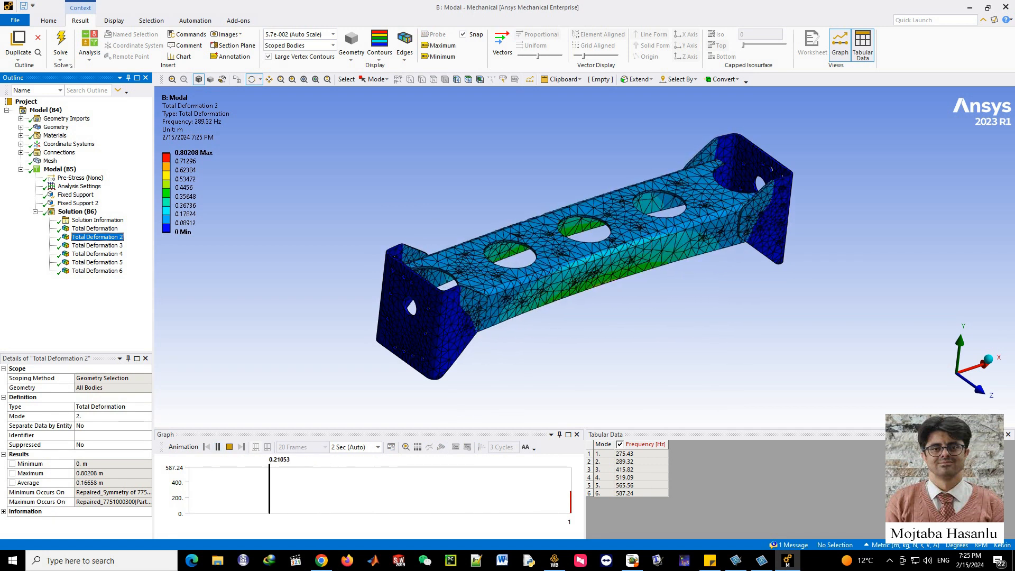
{"action": "left_click", "coordinate": [97, 245]}
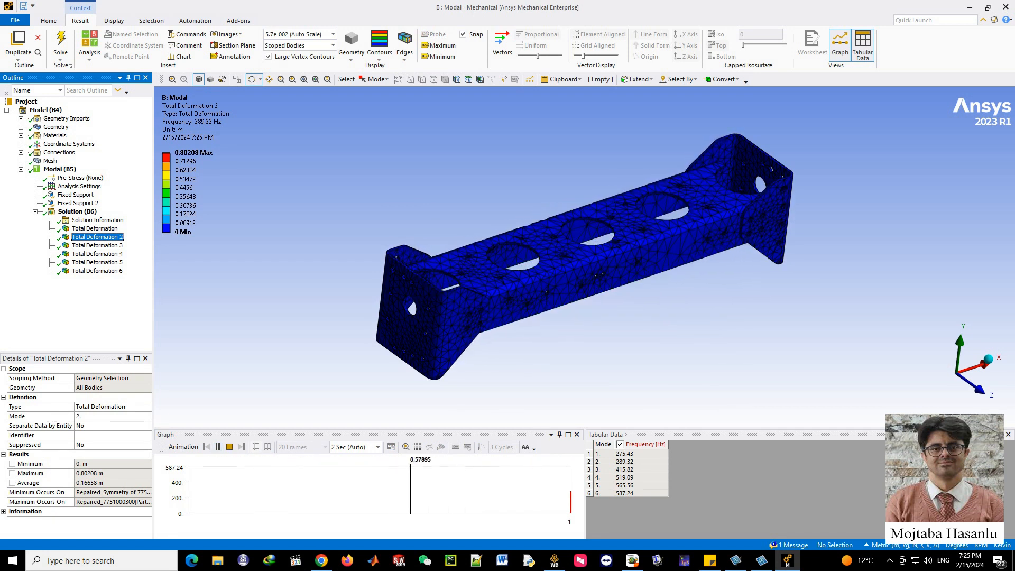
{"action": "left_click", "coordinate": [217, 447]}
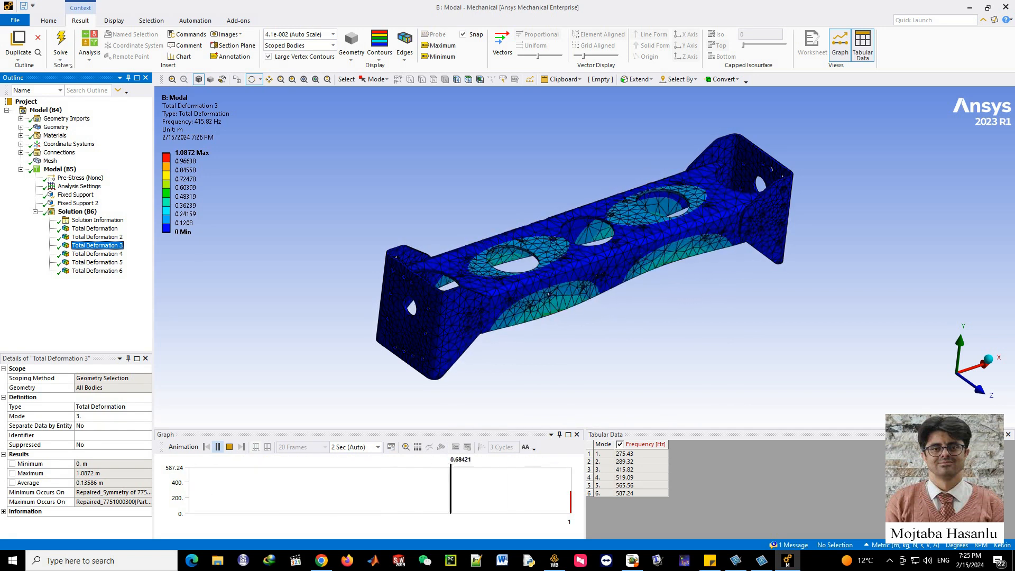
Step: Animate Total Deformation 4 to 6 of cross 2, examine mode 6 from the opposite side, and close the model
{"action": "key", "text": "Down"}
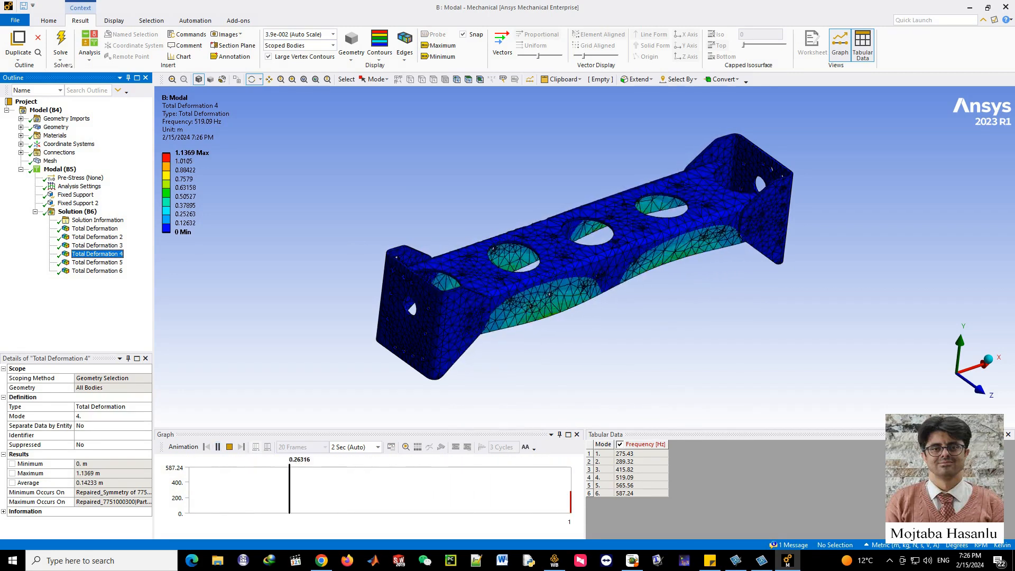
{"action": "key", "text": "Down"}
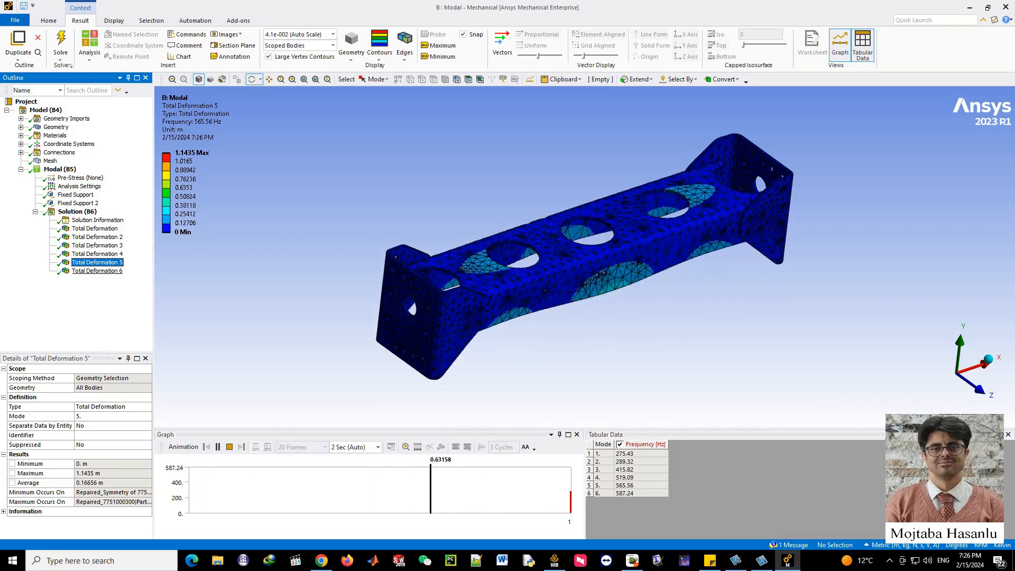
{"action": "key", "text": "Down"}
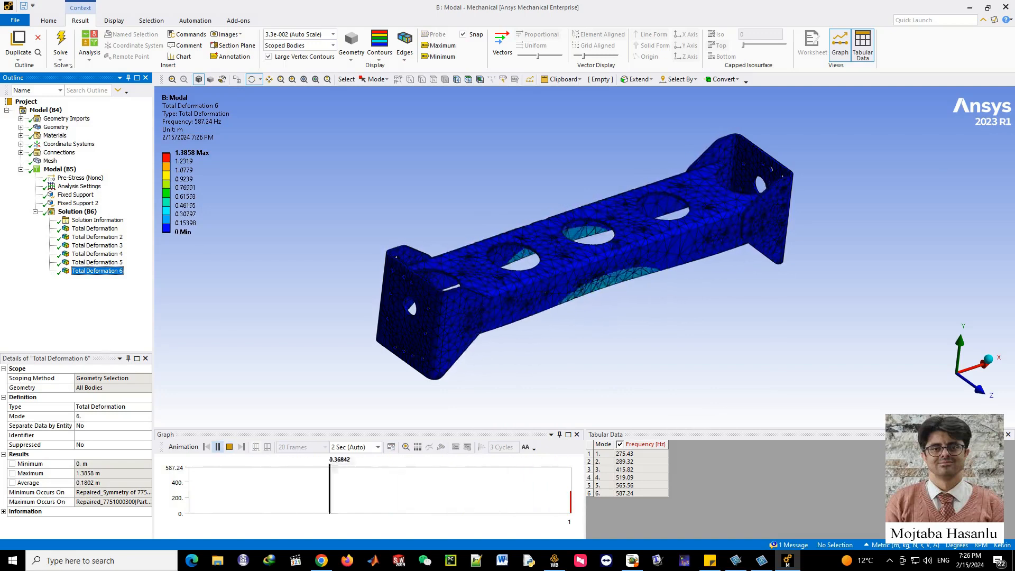
{"action": "middle_click_drag", "start_coordinate": [584, 255], "coordinate": [597, 116]}
{"action": "middle_click_drag", "start_coordinate": [564, 293], "coordinate": [471, 322]}
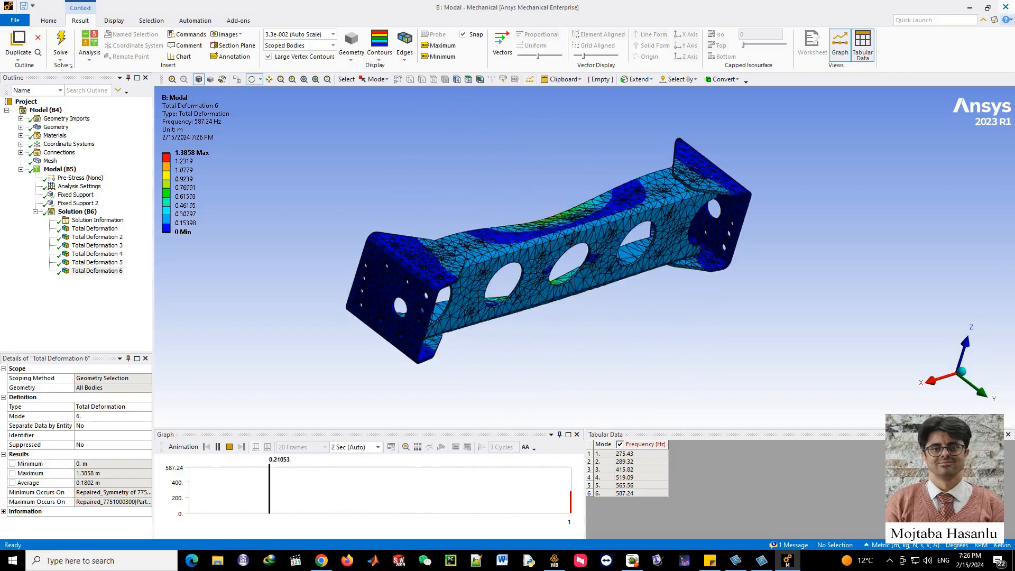
{"action": "key", "text": "alt+F4"}
Step: Open the Setup of the cross 4 Modal system and animate its first-mode Total Deformation result
{"action": "double_click", "coordinate": [304, 293]}
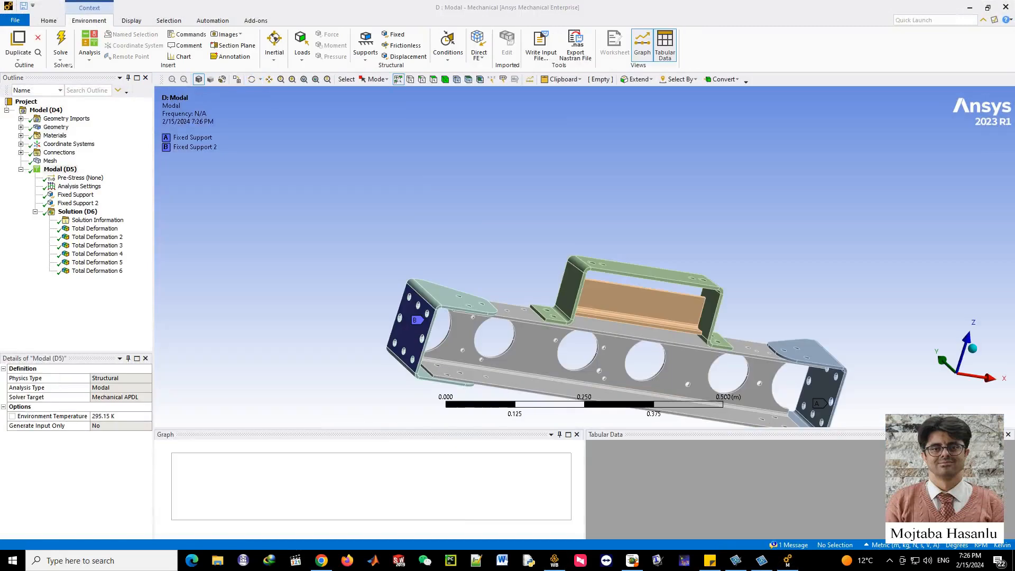
{"action": "scroll", "coordinate": [584, 257], "scroll_direction": "down", "scroll_amount": 3}
{"action": "middle_click_drag", "start_coordinate": [655, 296], "coordinate": [499, 244]}
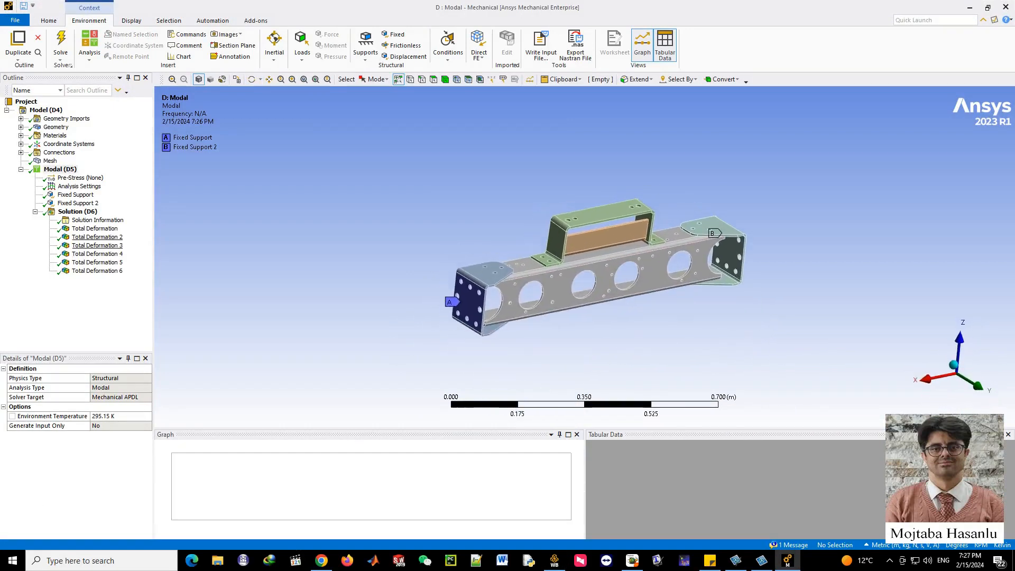
{"action": "left_click", "coordinate": [96, 229]}
{"action": "left_click", "coordinate": [217, 447]}
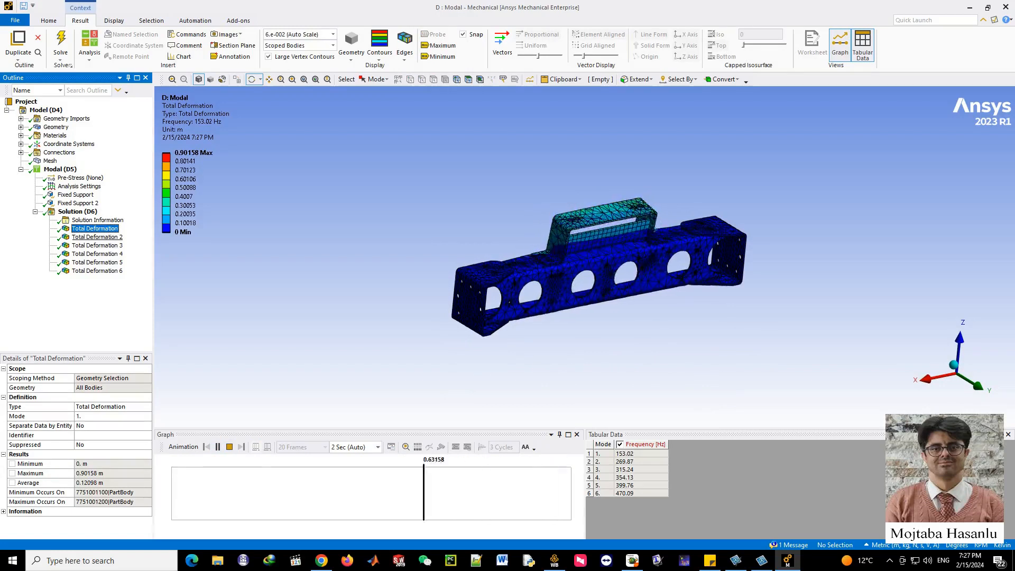
Step: Animate the Total Deformation 2, 3 and 4 mode shapes of the cross 4 model
{"action": "left_click", "coordinate": [98, 237]}
{"action": "left_click", "coordinate": [218, 447]}
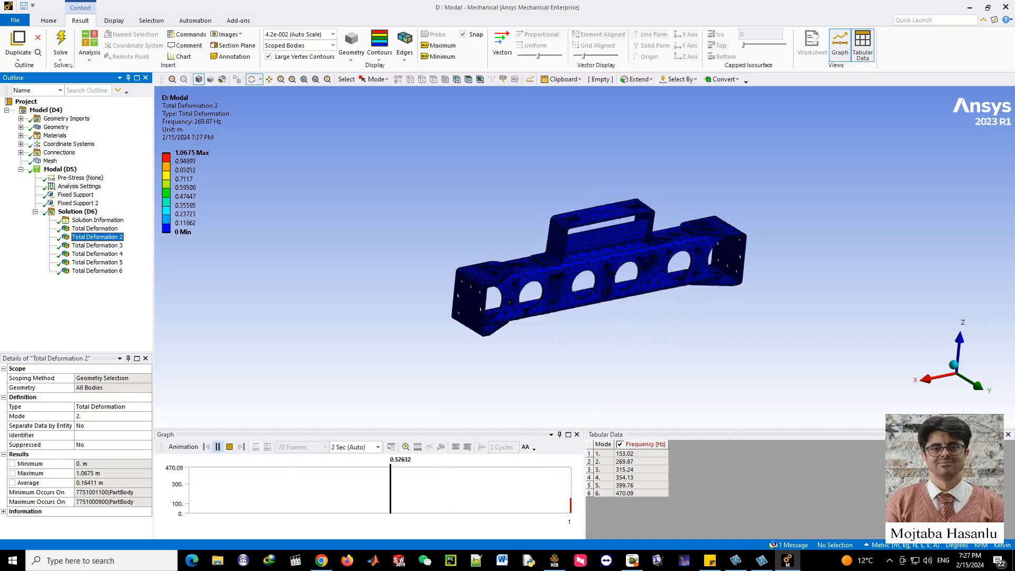
{"action": "left_click", "coordinate": [97, 245]}
{"action": "left_click", "coordinate": [217, 447]}
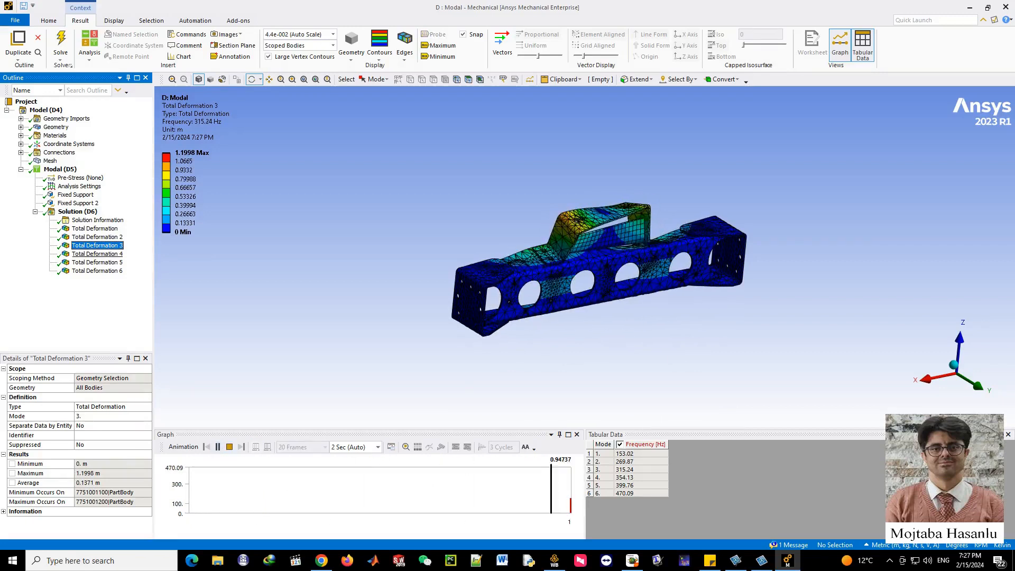
{"action": "left_click", "coordinate": [97, 254]}
{"action": "left_click", "coordinate": [217, 447]}
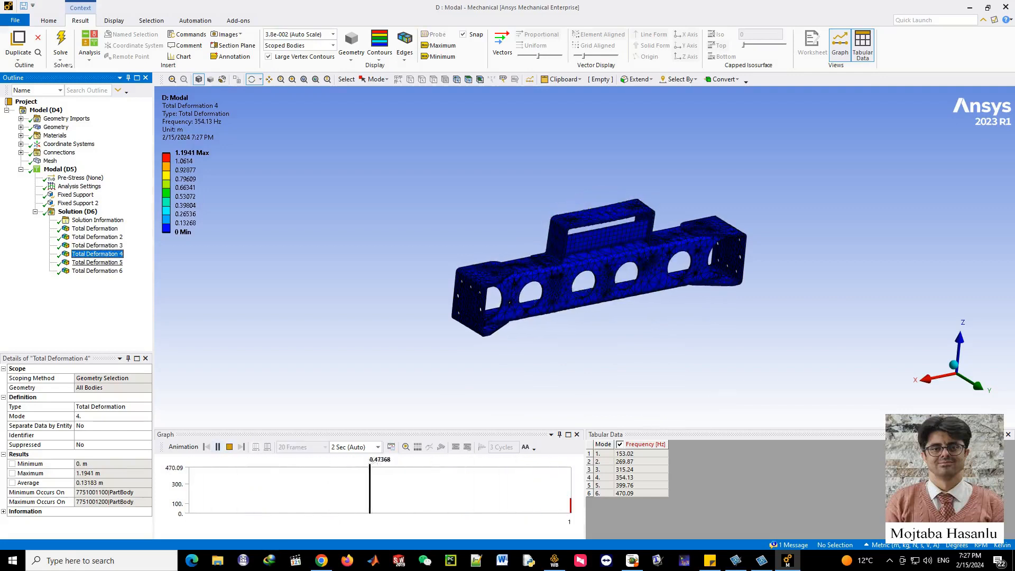
Step: Animate Total Deformation 5 and 6 of cross 4, examine mode 6 from another angle, and close the model
{"action": "left_click", "coordinate": [97, 262]}
{"action": "left_click", "coordinate": [217, 446]}
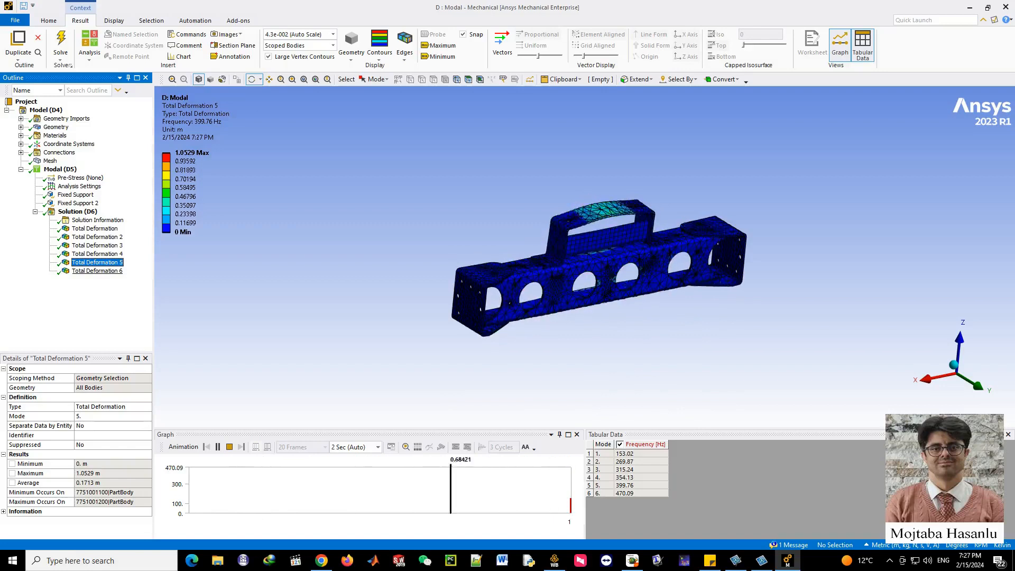
{"action": "left_click", "coordinate": [98, 271]}
{"action": "left_click", "coordinate": [217, 447]}
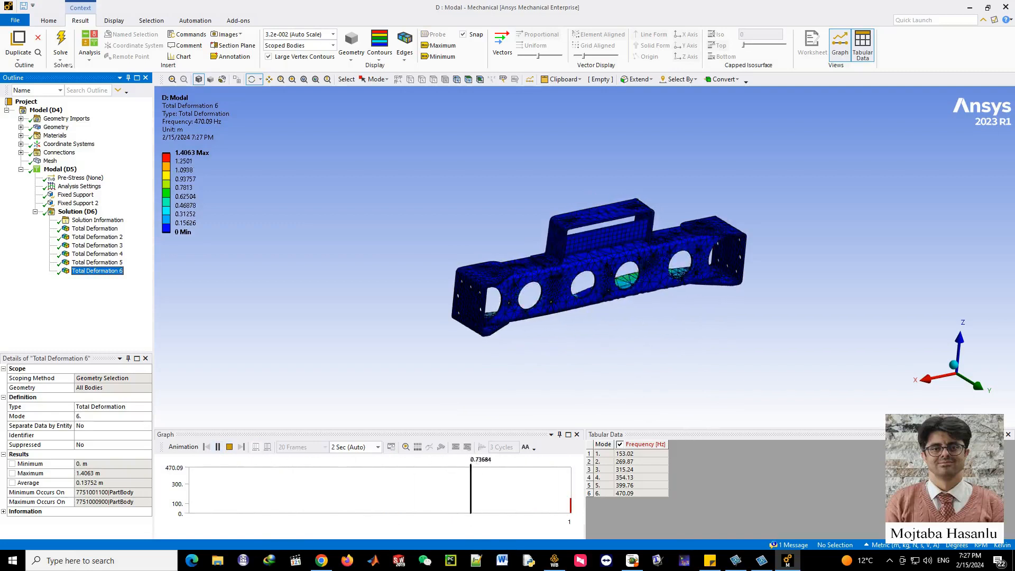
{"action": "middle_click_drag", "start_coordinate": [534, 264], "coordinate": [681, 323]}
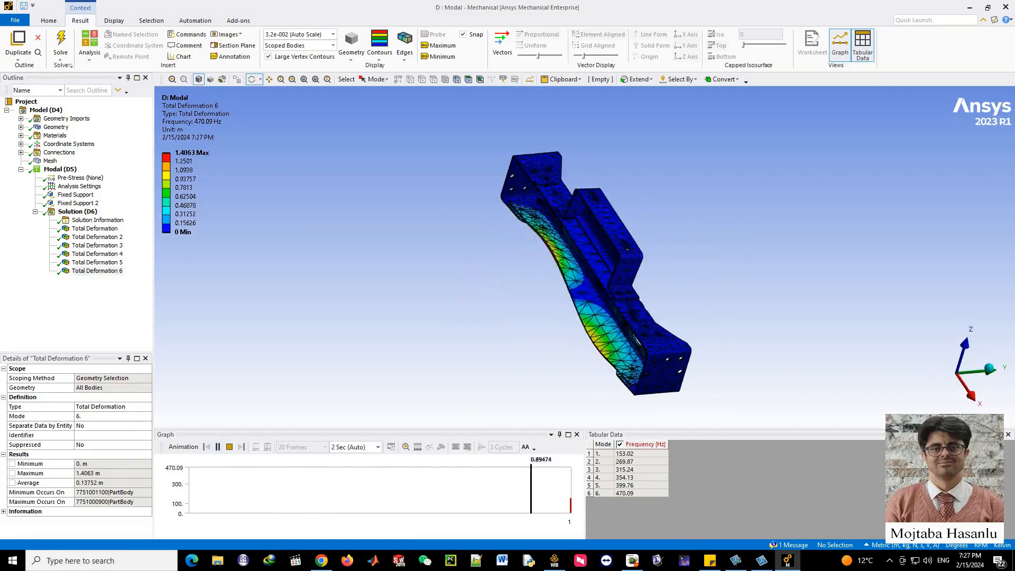
{"action": "left_click", "coordinate": [1005, 7]}
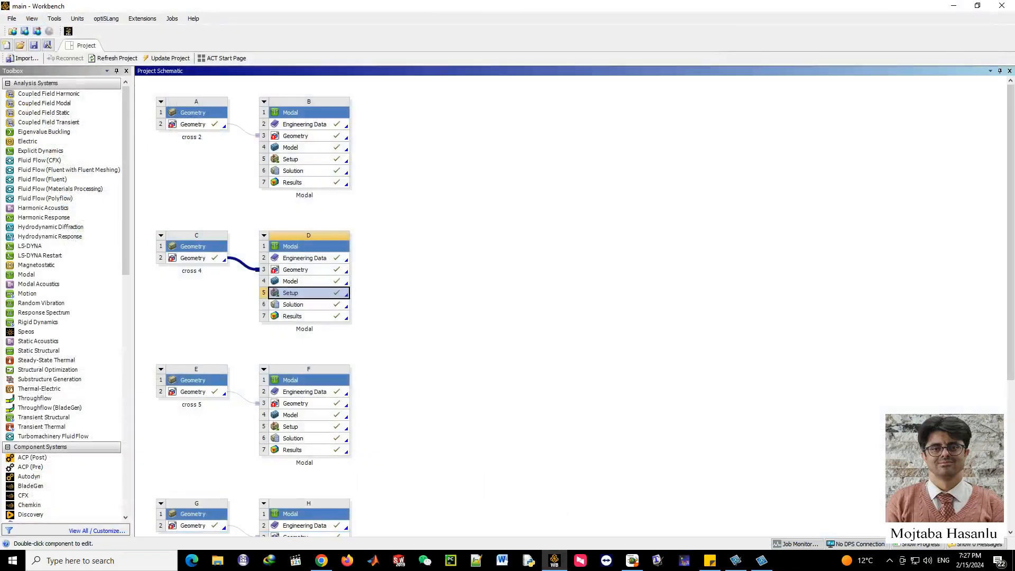
Step: Open the Setup of the cross 5 Modal system and animate its first-mode Total Deformation result
{"action": "double_click", "coordinate": [294, 426]}
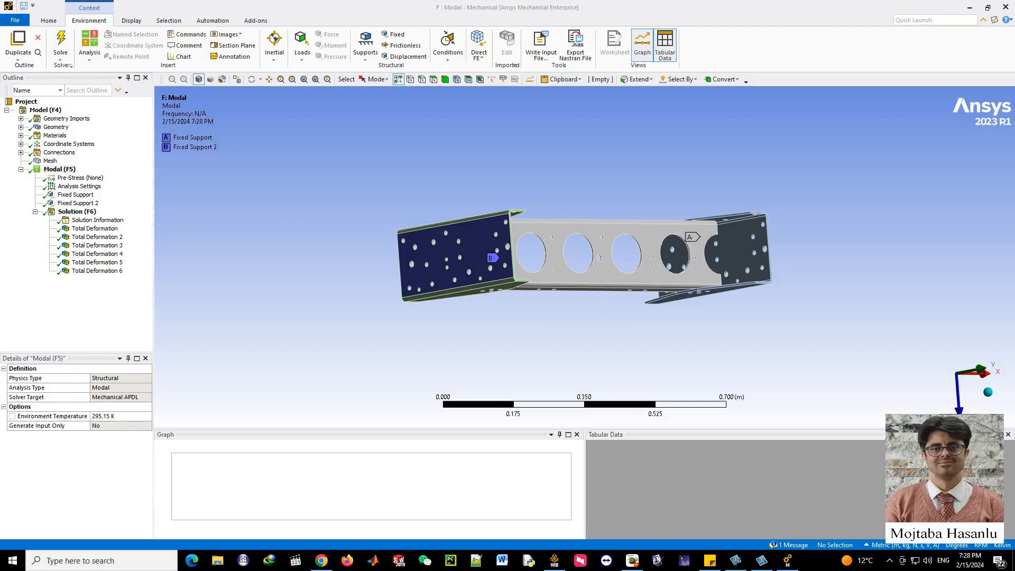
{"action": "middle_click_drag", "start_coordinate": [560, 233], "coordinate": [572, 283]}
{"action": "left_click", "coordinate": [96, 229]}
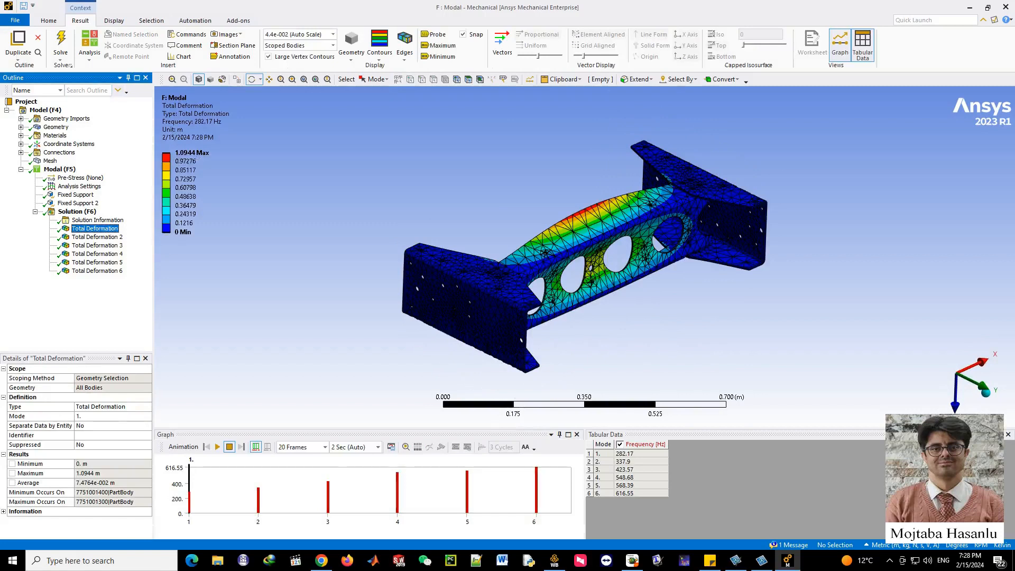
{"action": "left_click", "coordinate": [217, 447]}
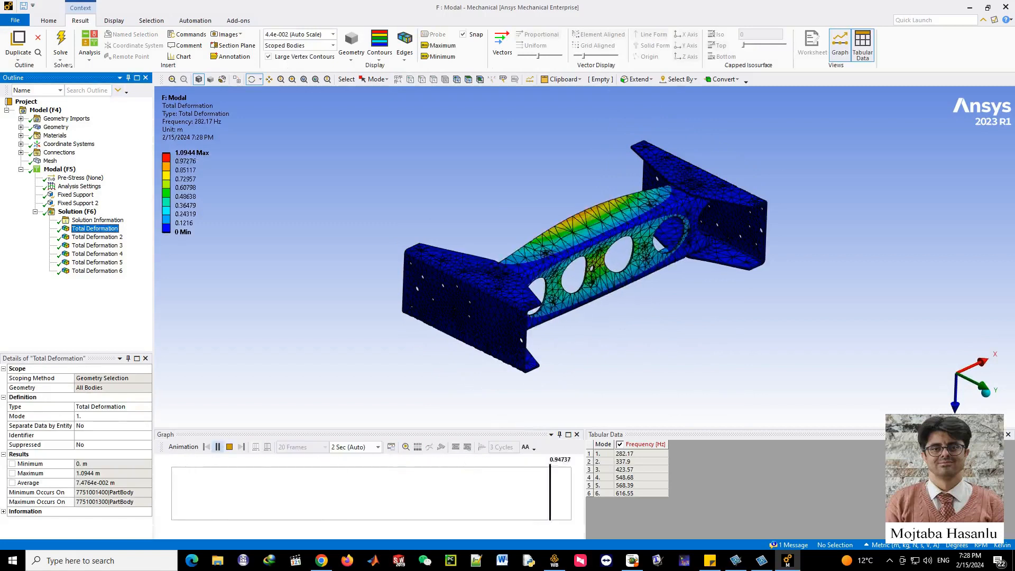
Step: Animate the Total Deformation 2 and Total Deformation 3 mode shapes of the cross 5 model
{"action": "left_click", "coordinate": [97, 237]}
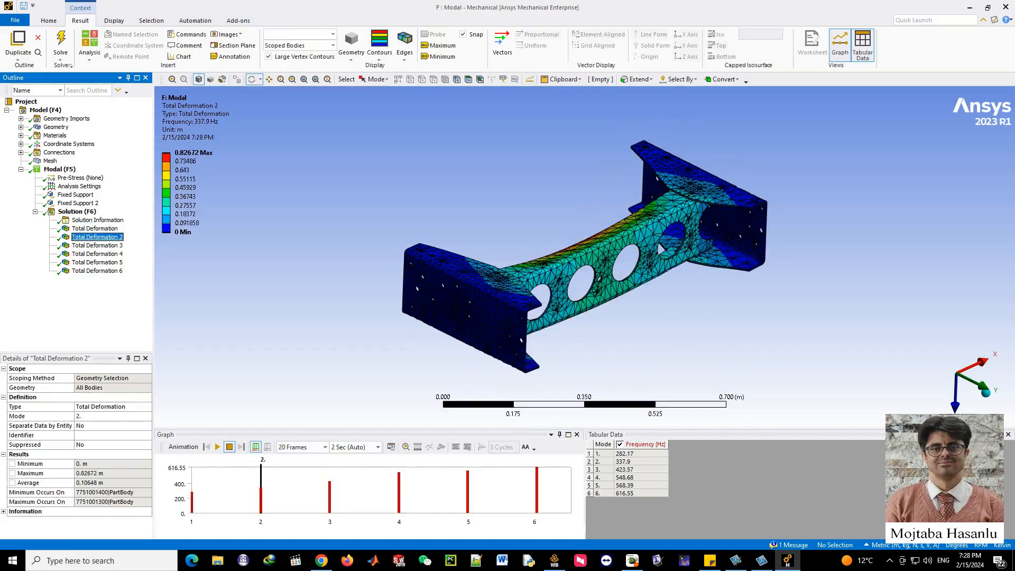
{"action": "left_click", "coordinate": [218, 447]}
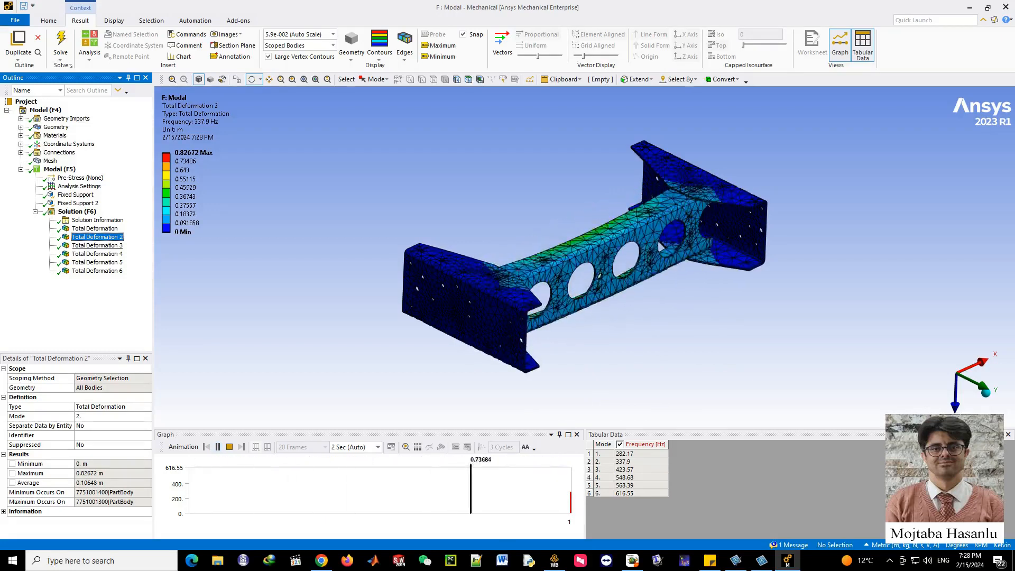
{"action": "left_click", "coordinate": [98, 246]}
{"action": "left_click", "coordinate": [217, 446]}
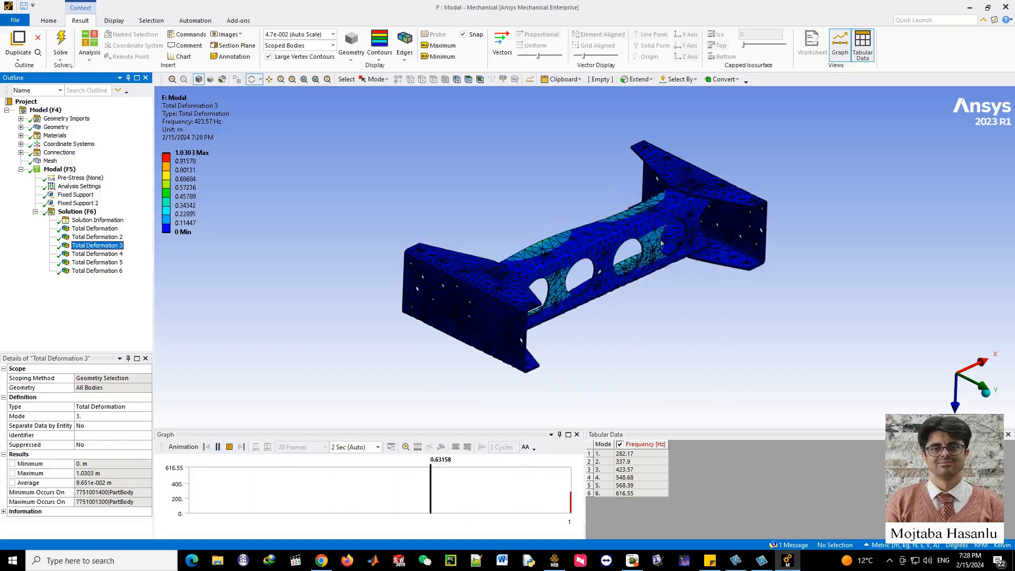
Step: Animate the Total Deformation 4, 5 and 6 mode shapes of the cross 5 model, and close the model
{"action": "key", "text": "Down"}
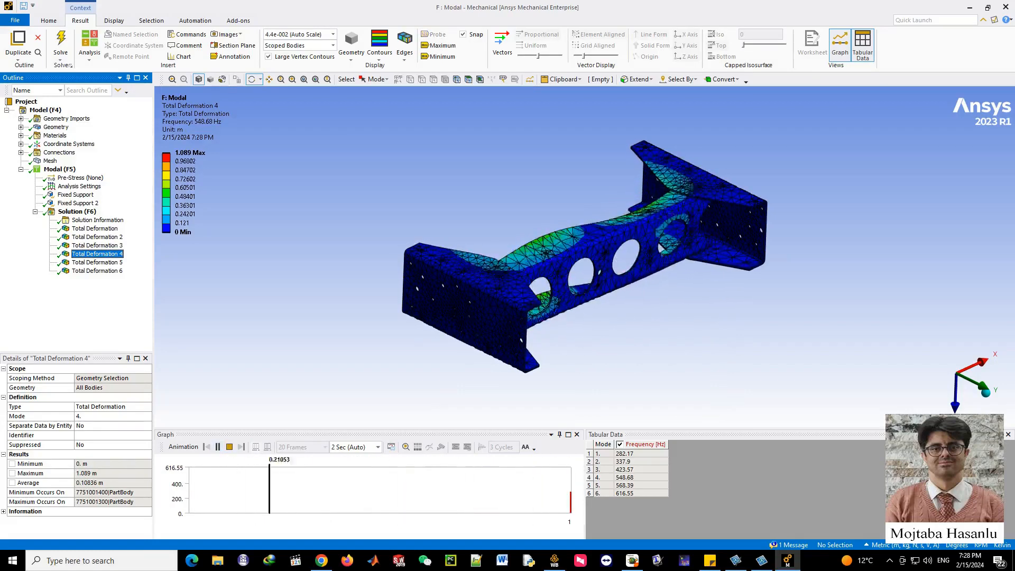
{"action": "left_click", "coordinate": [97, 262]}
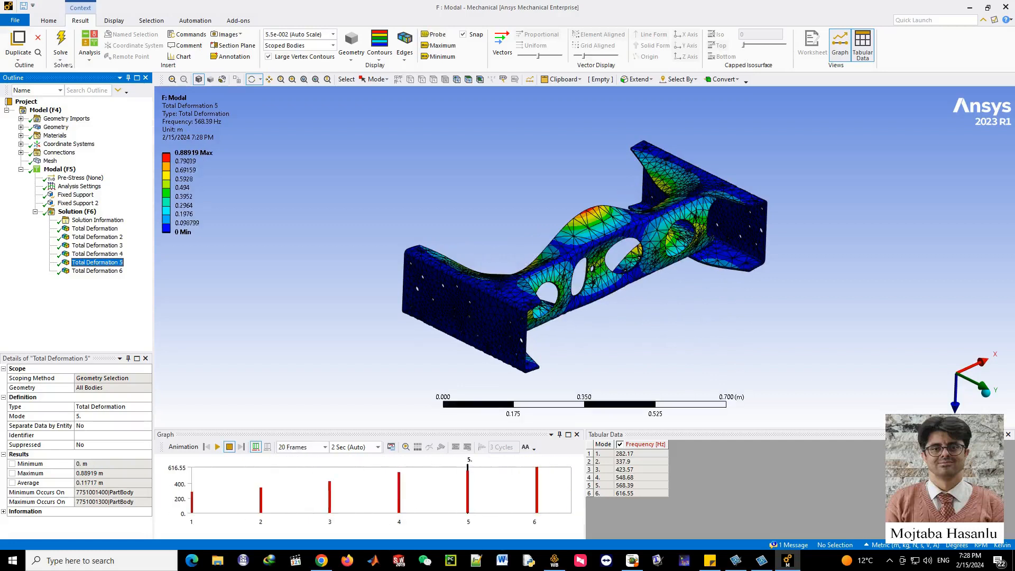
{"action": "left_click", "coordinate": [217, 447]}
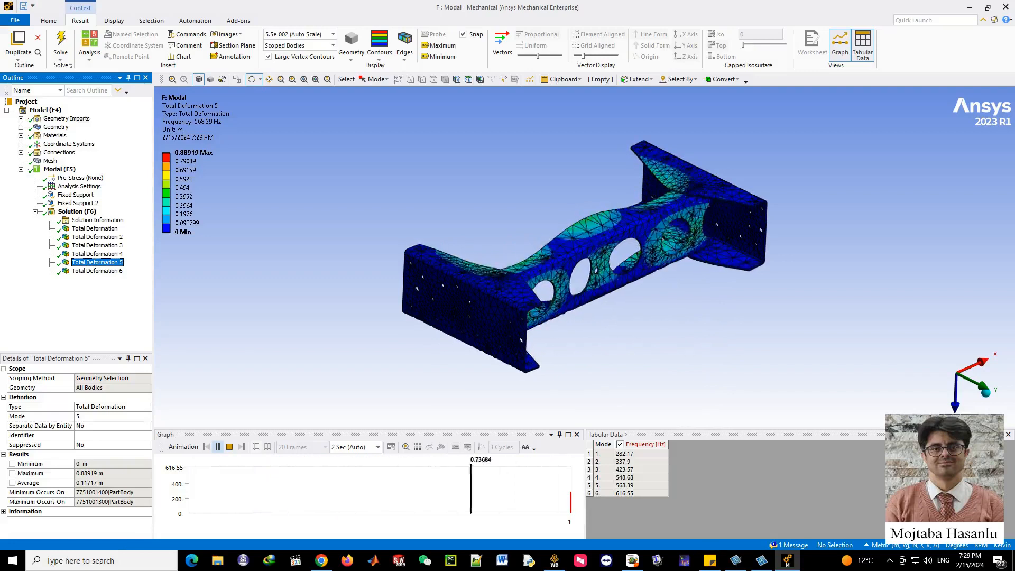
{"action": "left_click", "coordinate": [98, 271]}
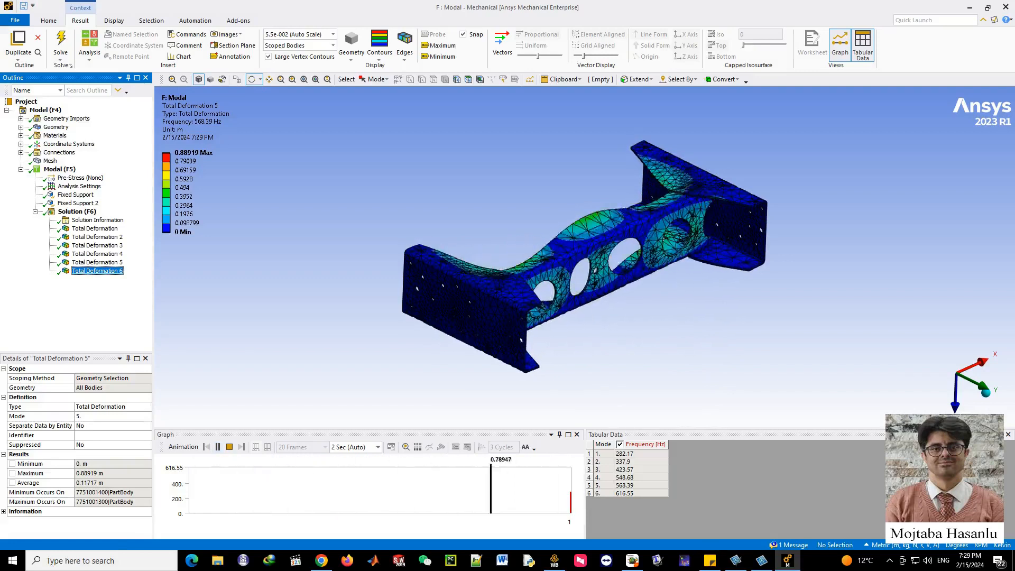
{"action": "left_click", "coordinate": [217, 447]}
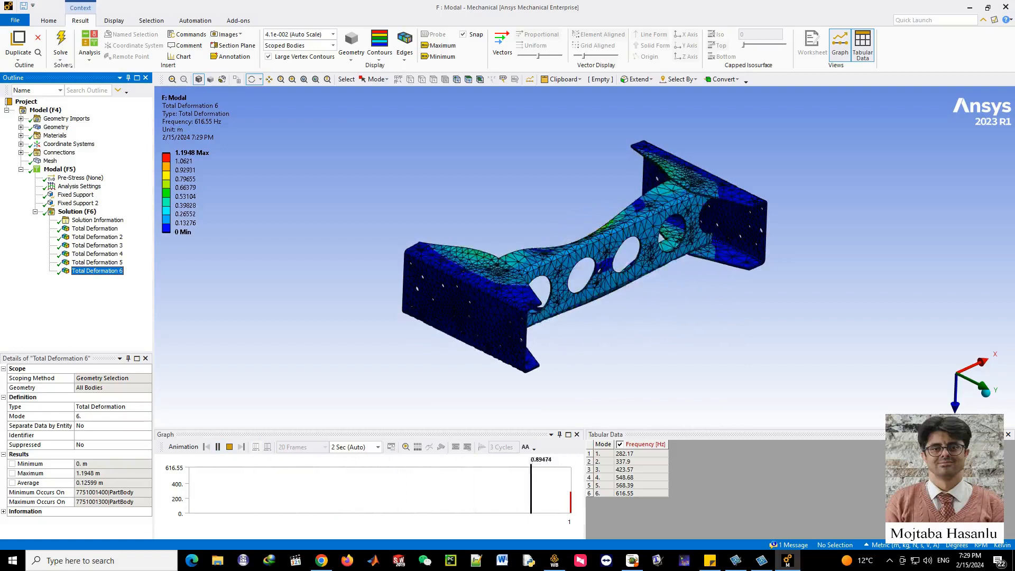
{"action": "left_click", "coordinate": [1005, 8]}
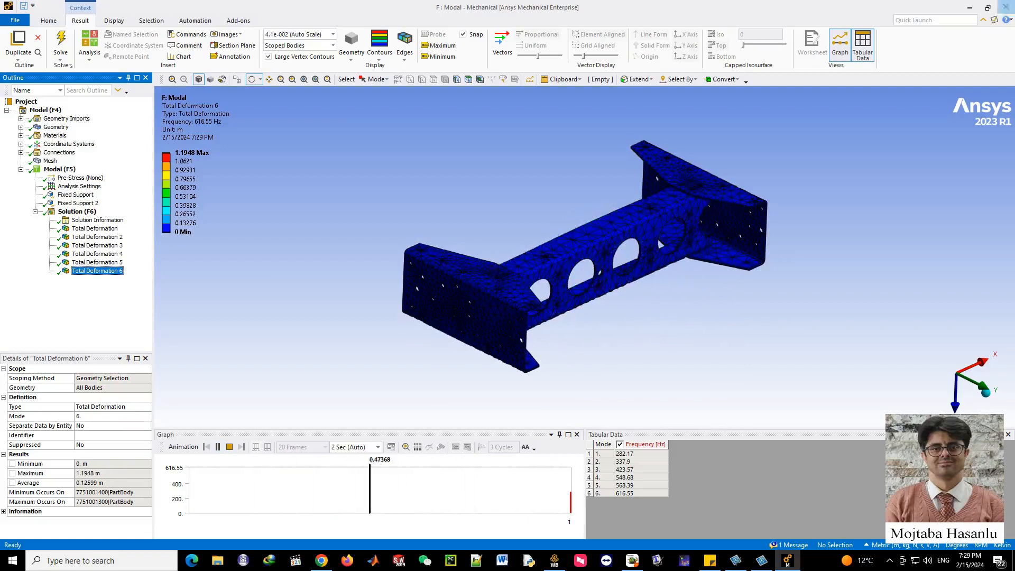
Step: Open the Setup of the cross 6 Modal system and animate its first-mode Total Deformation result
{"action": "scroll", "coordinate": [581, 306], "scroll_direction": "down", "scroll_amount": 9}
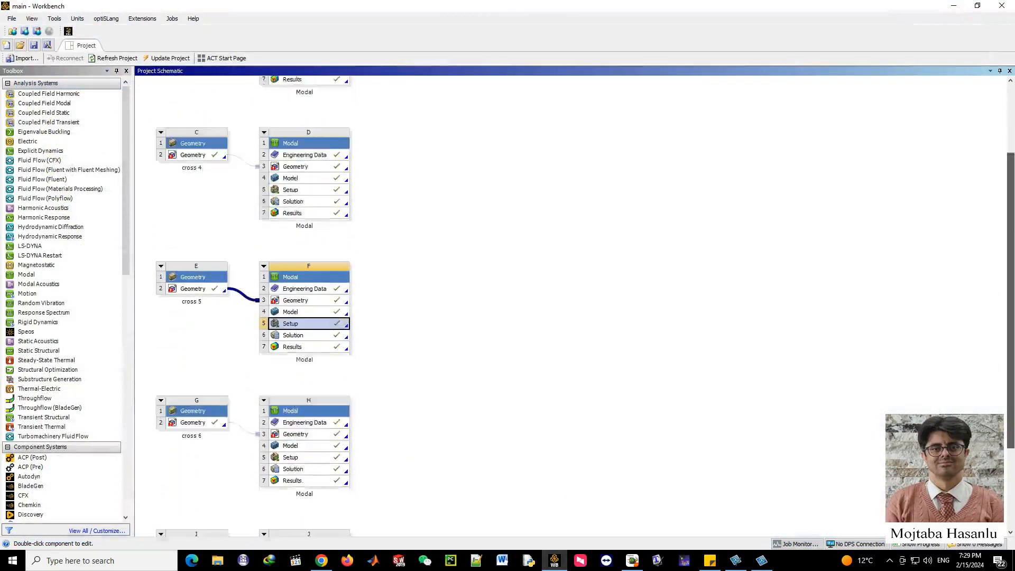
{"action": "double_click", "coordinate": [291, 318]}
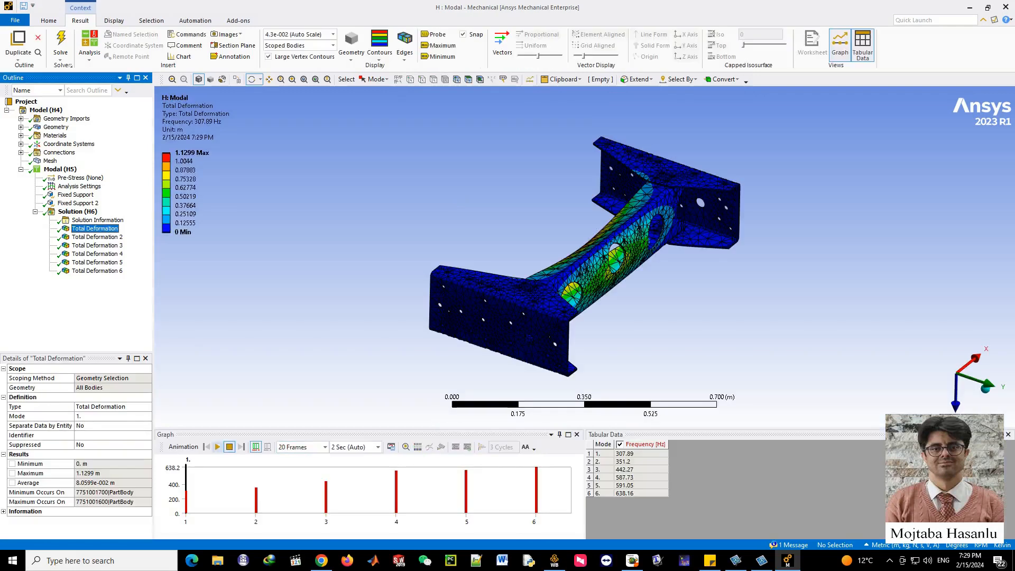
{"action": "left_click", "coordinate": [217, 447]}
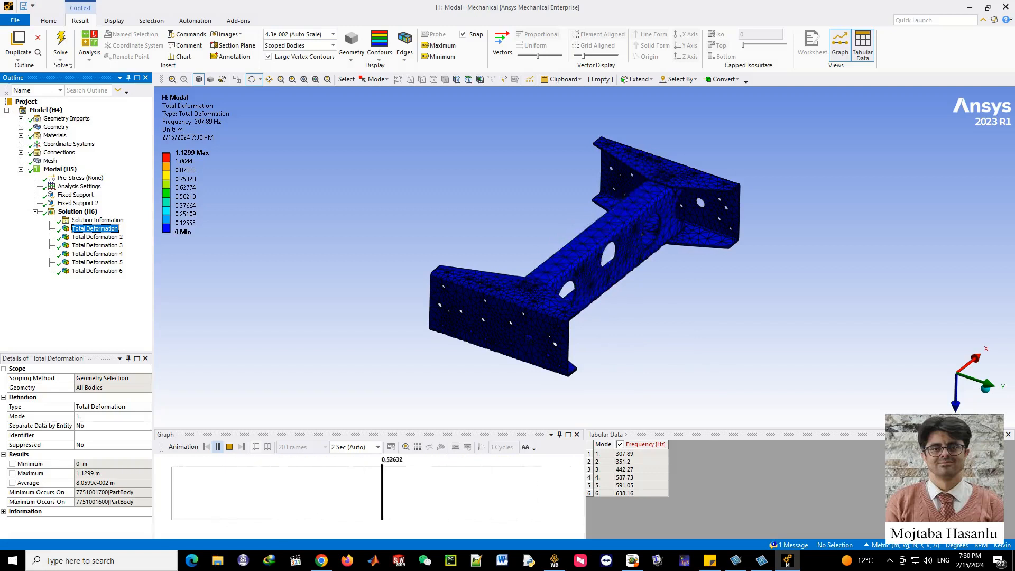
Step: Animate the Total Deformation 2, 3 and 4 mode shapes of the cross 6 model
{"action": "left_click", "coordinate": [98, 236]}
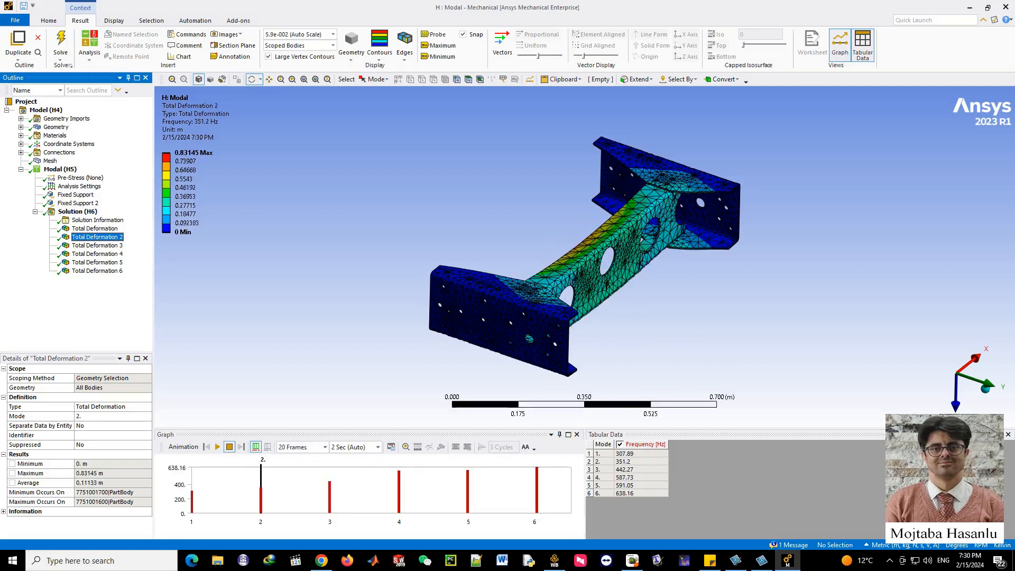
{"action": "left_click", "coordinate": [218, 447]}
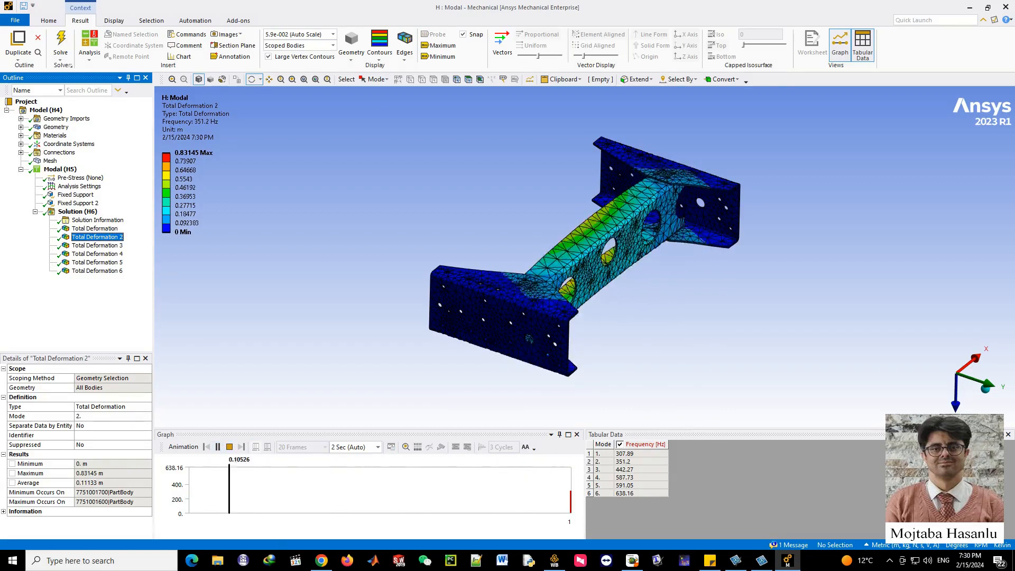
{"action": "left_click", "coordinate": [97, 245]}
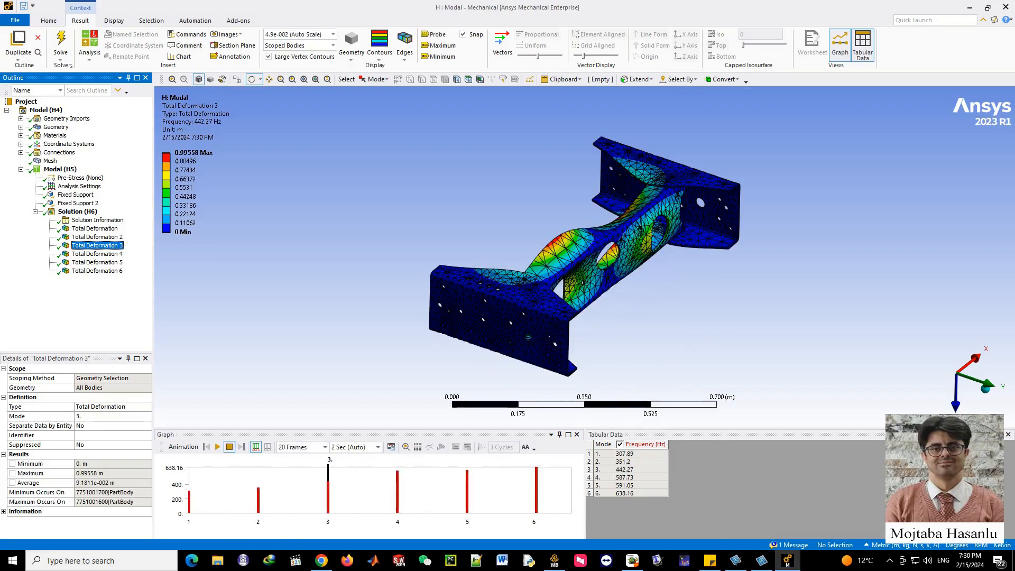
{"action": "left_click", "coordinate": [218, 447]}
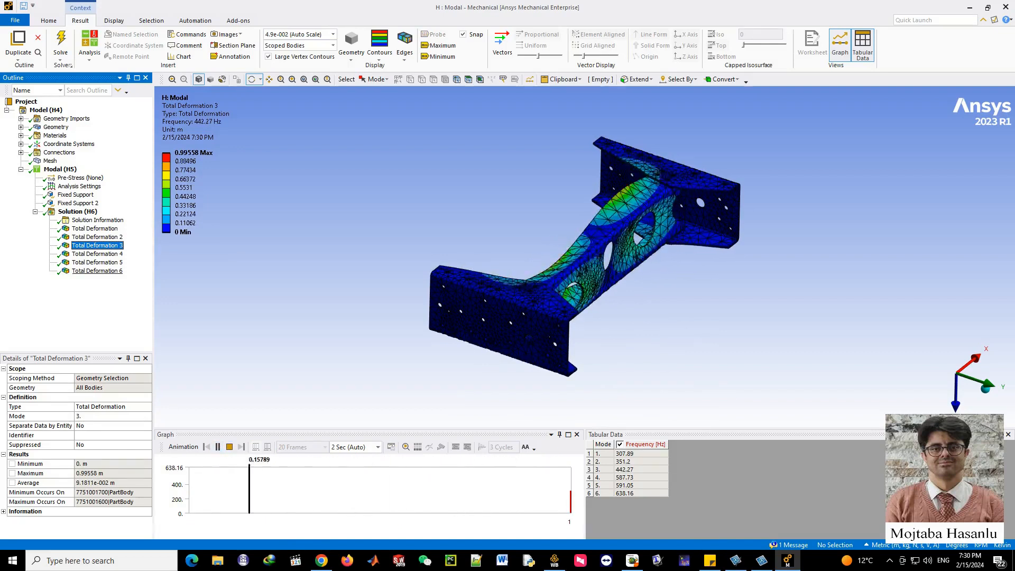
{"action": "left_click", "coordinate": [97, 255]}
{"action": "left_click", "coordinate": [218, 447]}
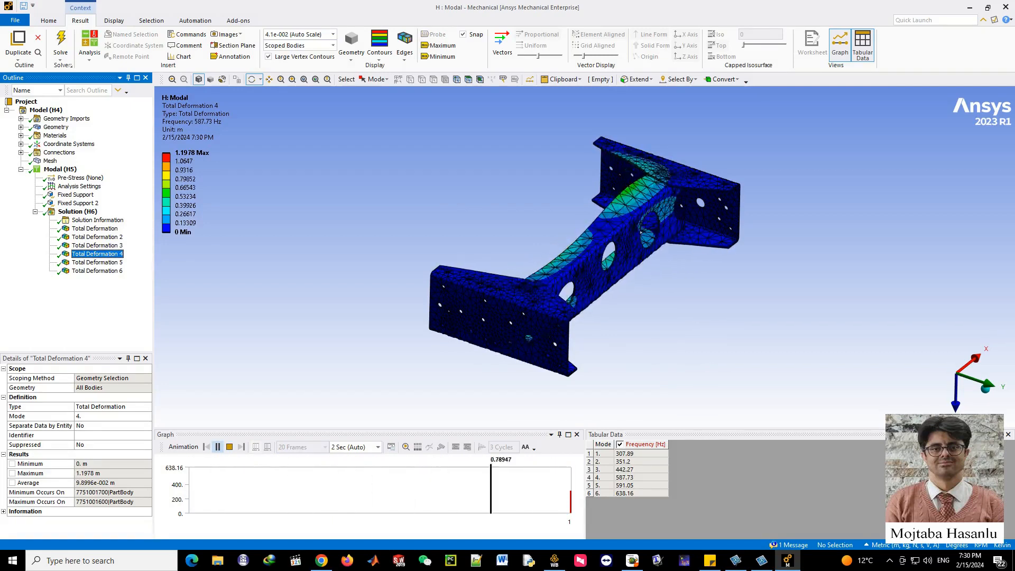
Step: Animate Total Deformation 5 and 6 of the cross 6 model, and close the model
{"action": "left_click", "coordinate": [97, 262]}
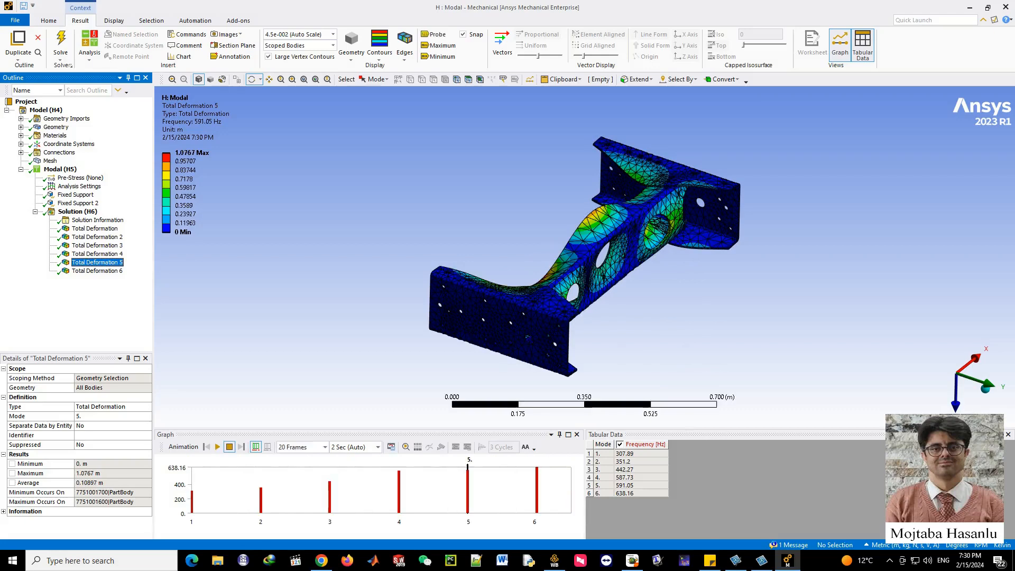
{"action": "left_click", "coordinate": [217, 446]}
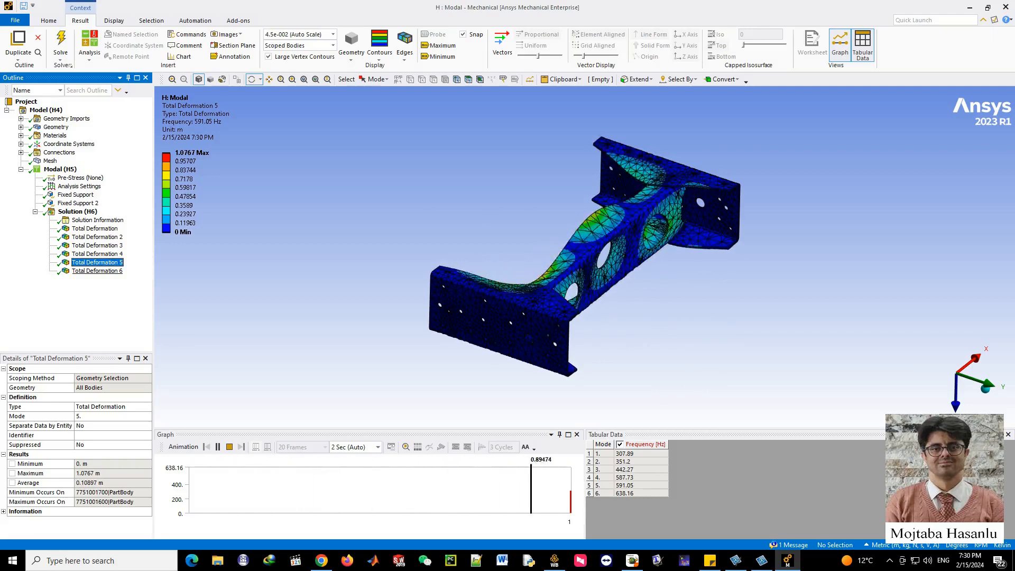
{"action": "left_click", "coordinate": [97, 270]}
{"action": "left_click", "coordinate": [217, 447]}
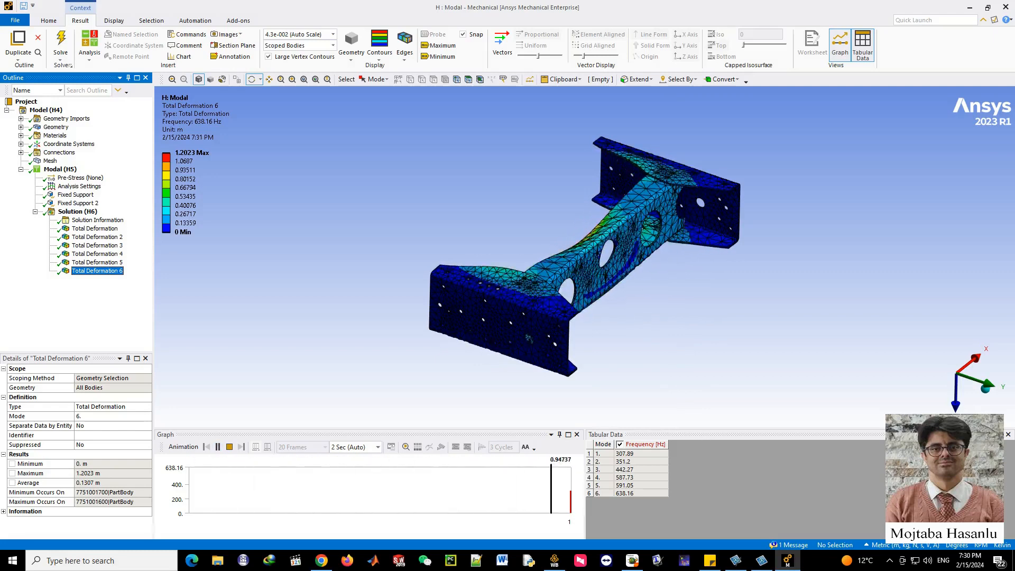
{"action": "left_click", "coordinate": [1005, 7]}
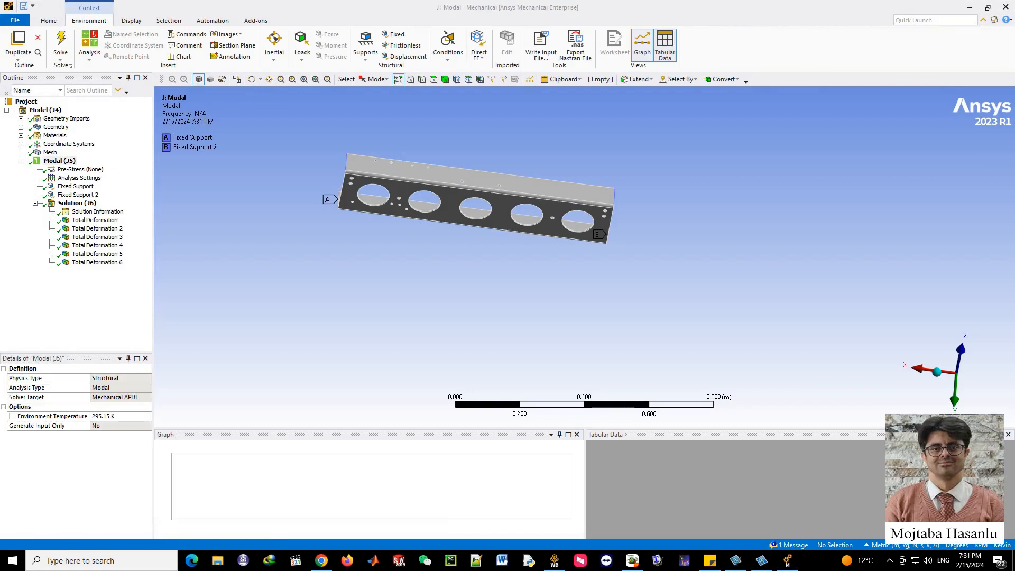
Step: Animate the first-mode Total Deformation result of the cross end model in Modal system J
{"action": "middle_click_drag", "start_coordinate": [437, 204], "coordinate": [490, 225]}
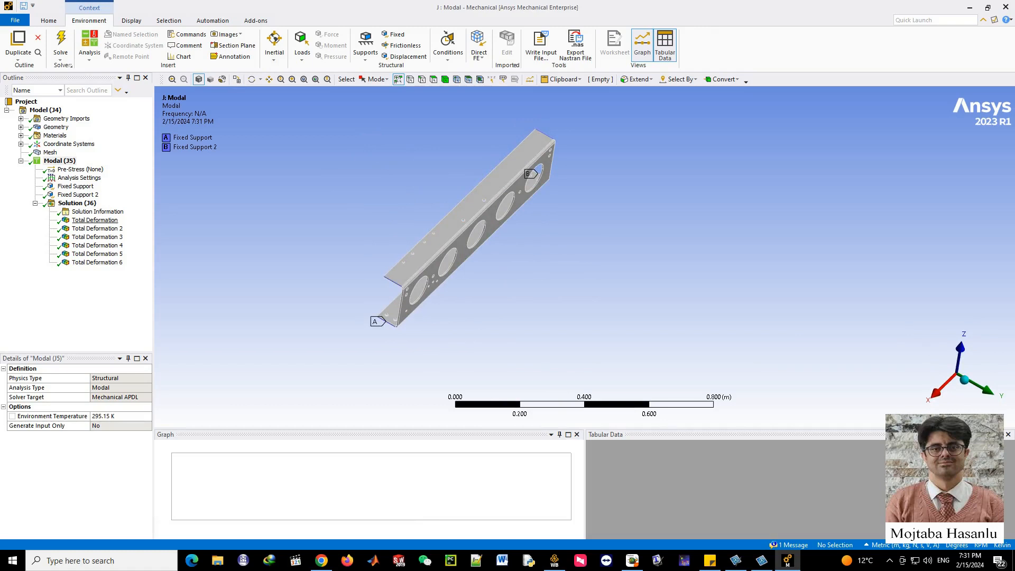
{"action": "left_click", "coordinate": [95, 221]}
{"action": "left_click", "coordinate": [217, 447]}
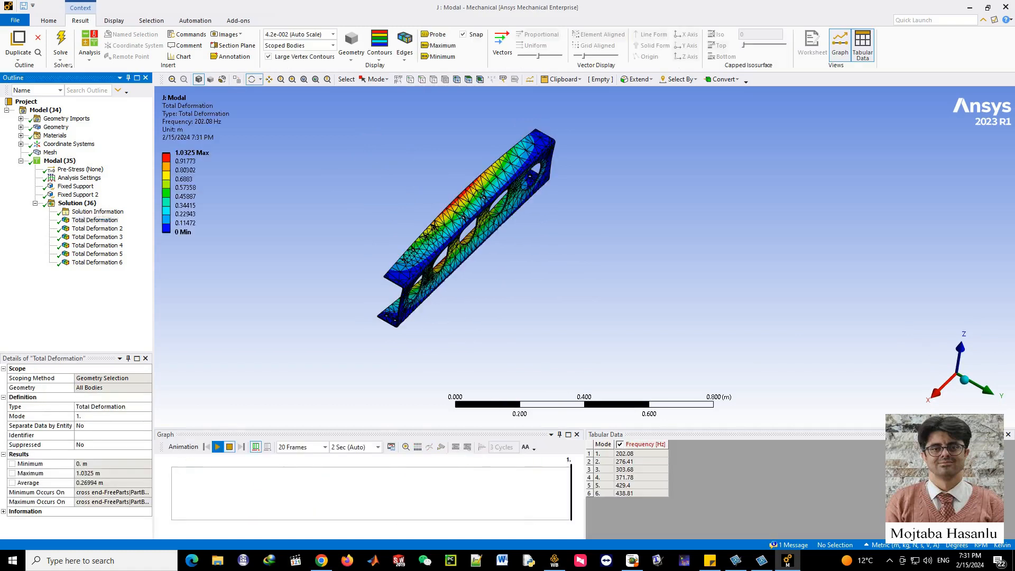
Step: Animate the Total Deformation 2, 3 and 4 mode shapes of the cross end model
{"action": "left_click", "coordinate": [97, 228]}
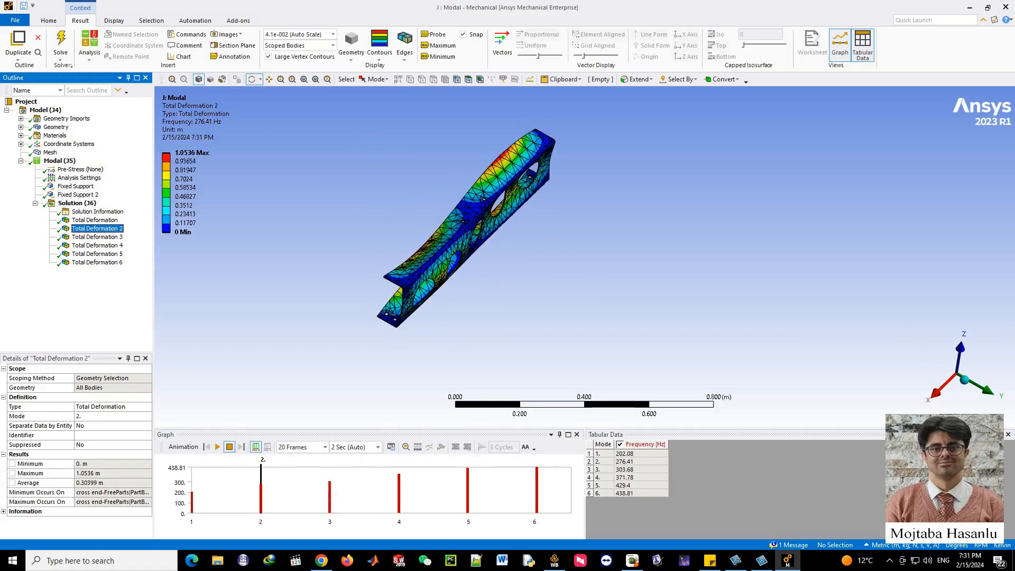
{"action": "left_click", "coordinate": [218, 447]}
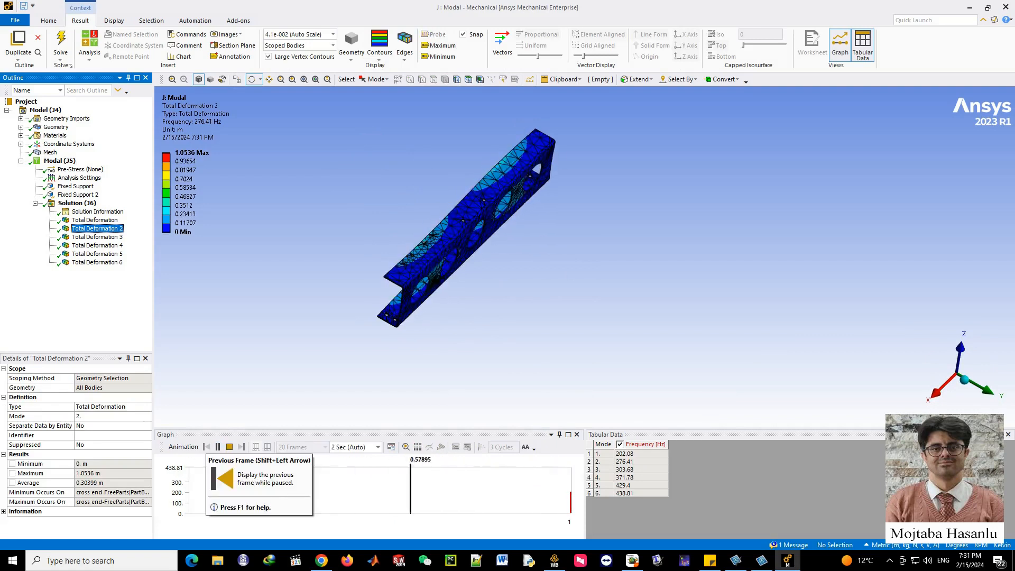
{"action": "left_click", "coordinate": [97, 237]}
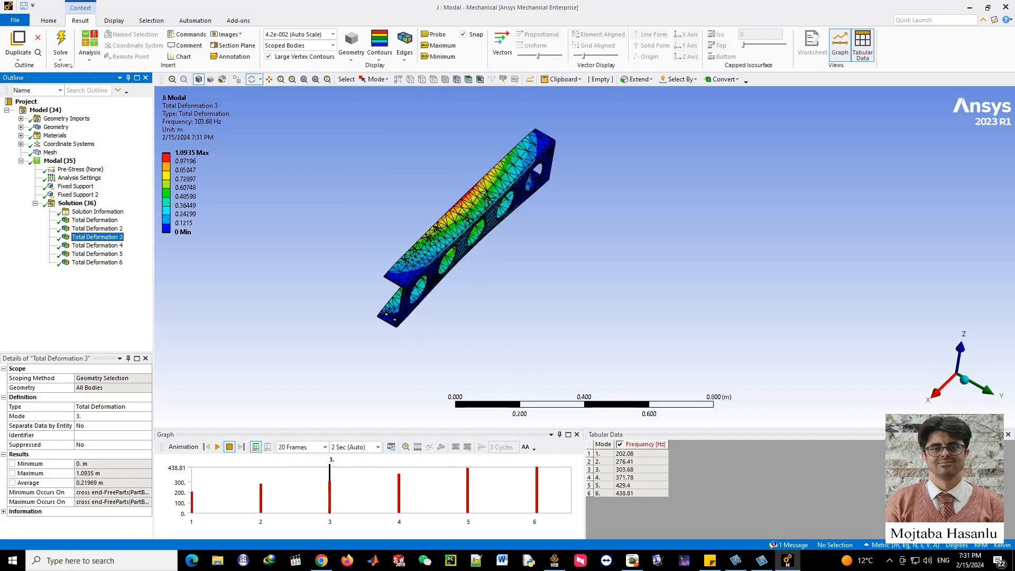
{"action": "left_click", "coordinate": [217, 447]}
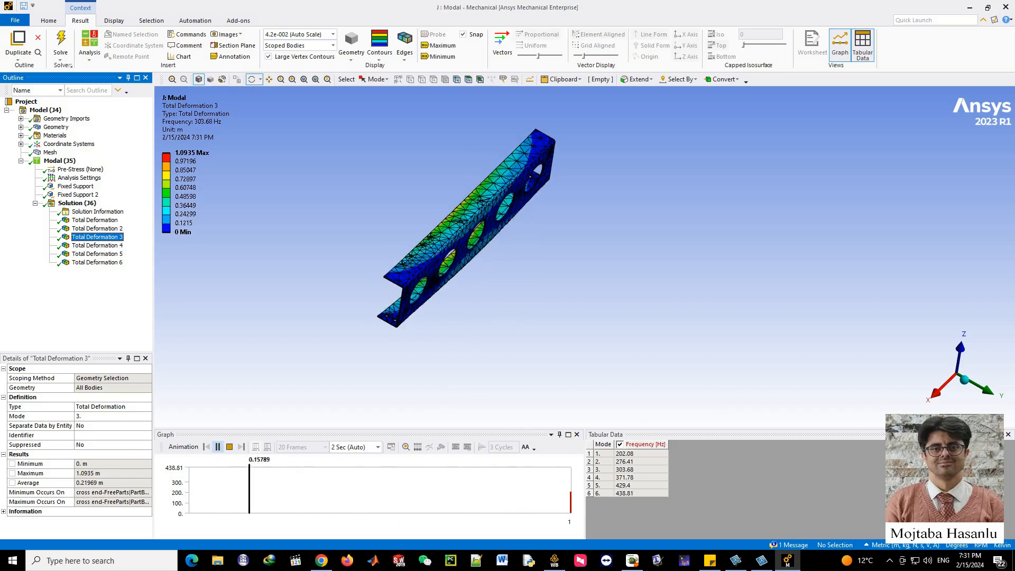
{"action": "left_click", "coordinate": [97, 246]}
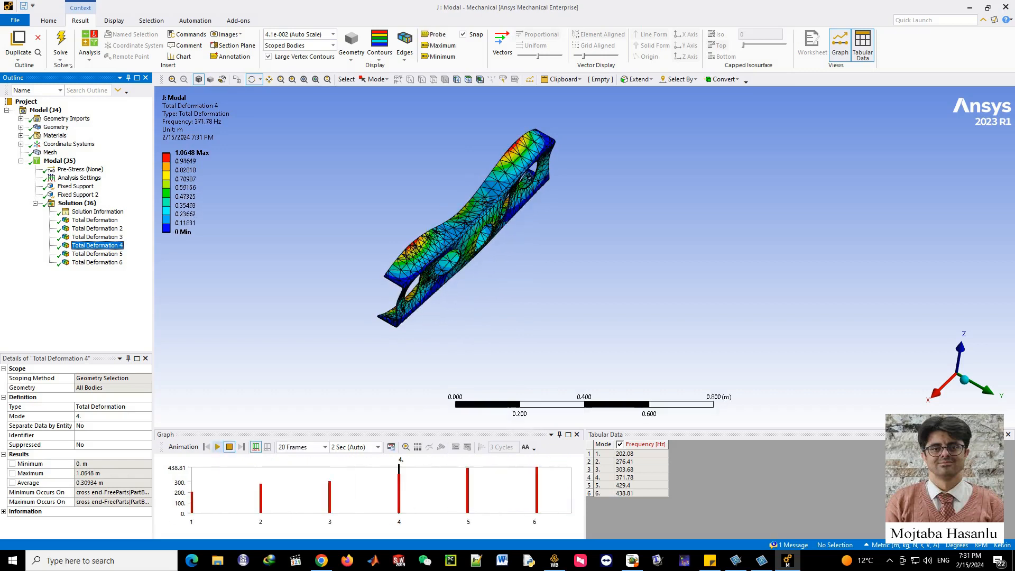
{"action": "left_click", "coordinate": [217, 447]}
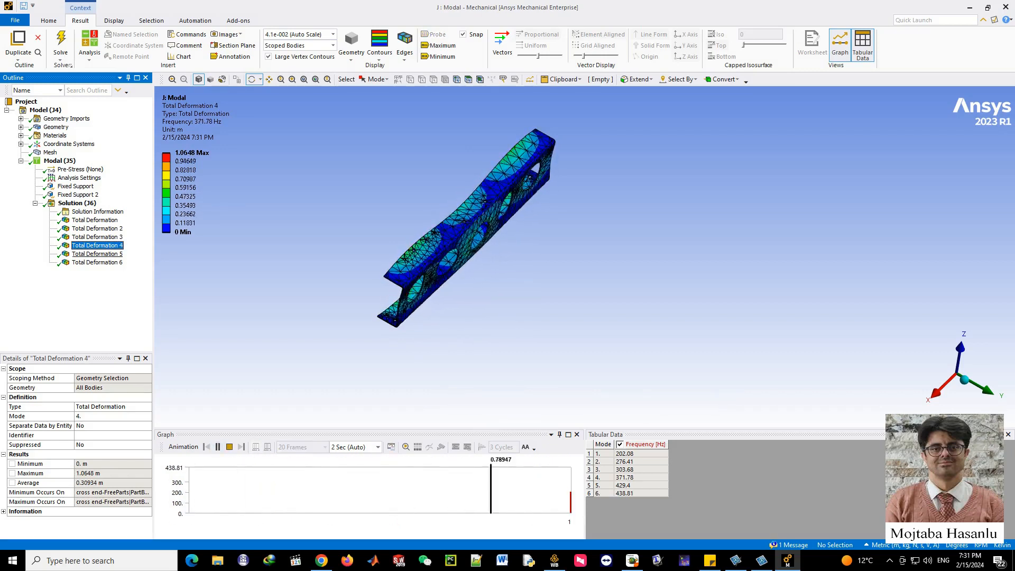
Step: Animate the Total Deformation 5 and Total Deformation 6 mode shapes of the cross end model
{"action": "left_click", "coordinate": [97, 254]}
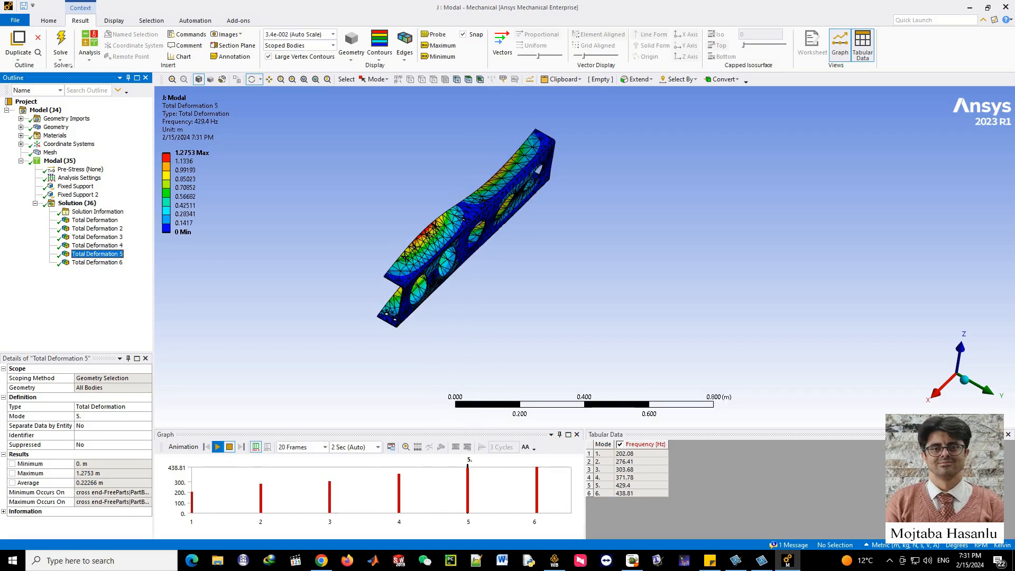
{"action": "left_click", "coordinate": [218, 447]}
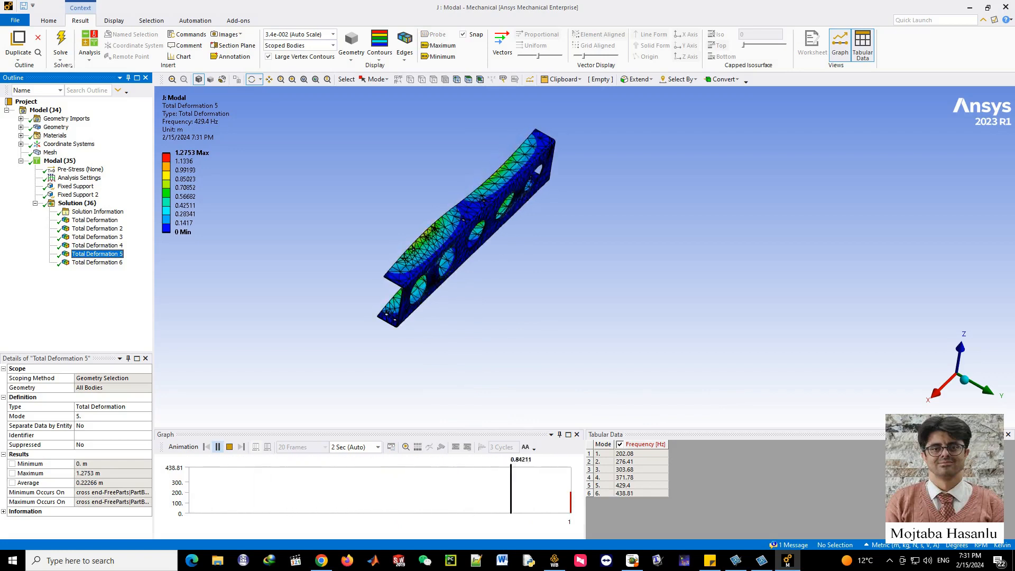
{"action": "left_click", "coordinate": [97, 263]}
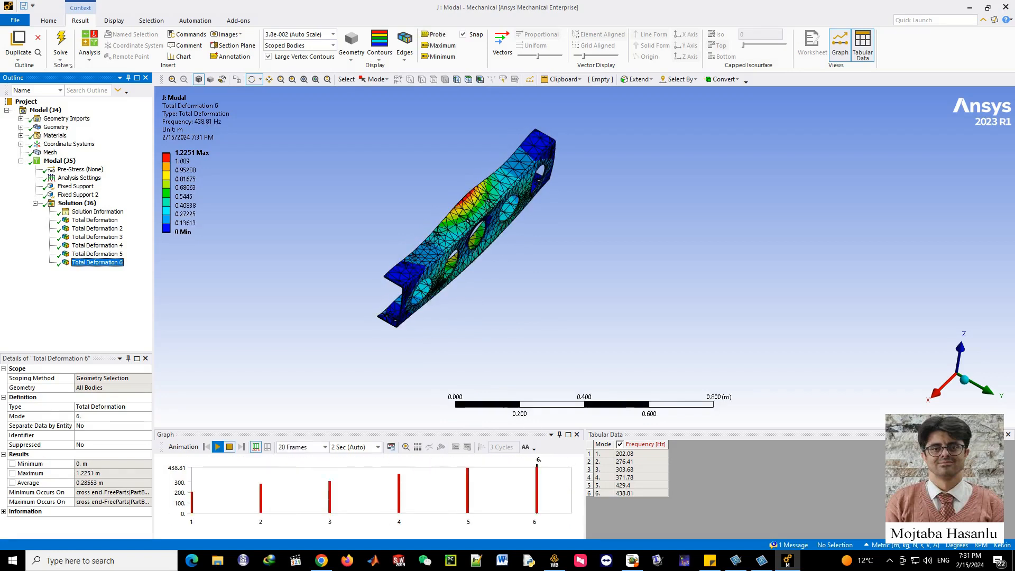